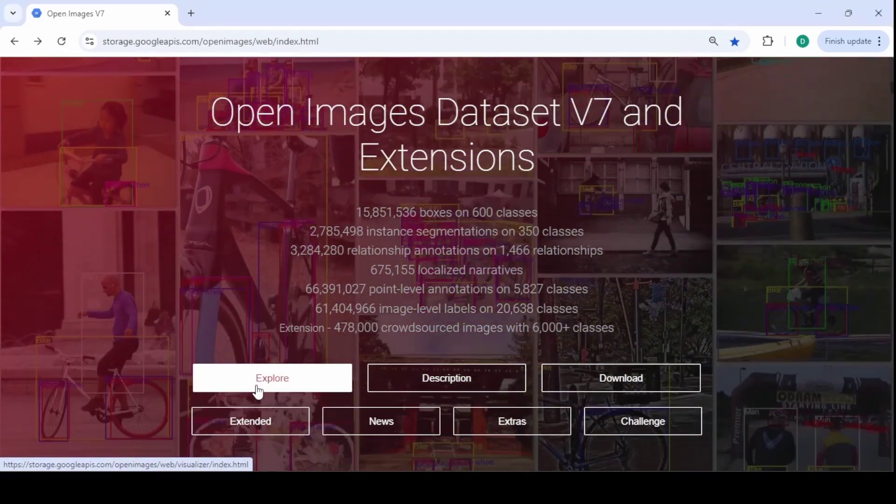
- View the Open Images explorer's enlarged sparrow and Eurasian Bullfinch example images
{"action": "left_click", "coordinate": [258, 388]}
{"action": "left_click", "coordinate": [432, 185]}
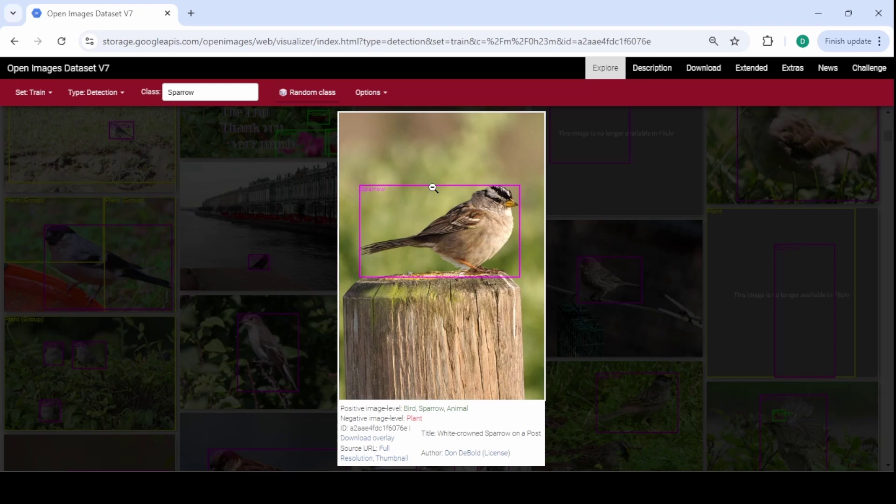
{"action": "left_click", "coordinate": [432, 185]}
{"action": "left_click", "coordinate": [66, 238]}
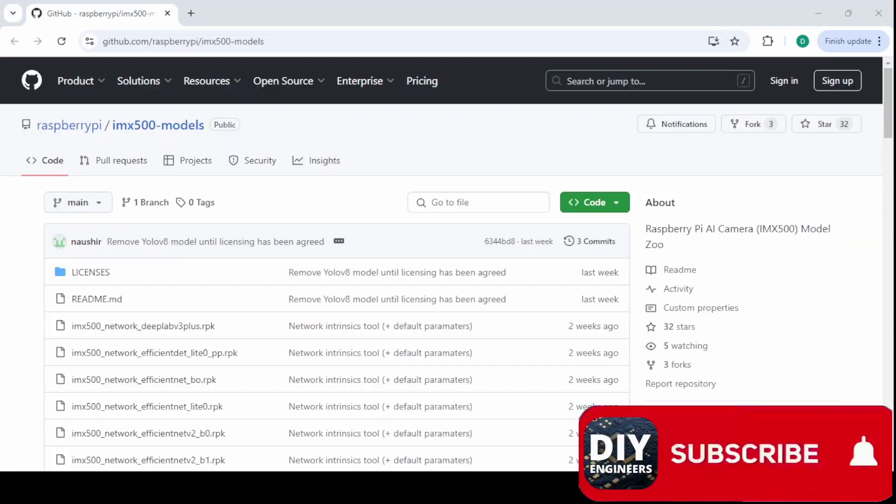
{"action": "scroll", "coordinate": [653, 219], "scroll_direction": "down", "scroll_amount": 15}
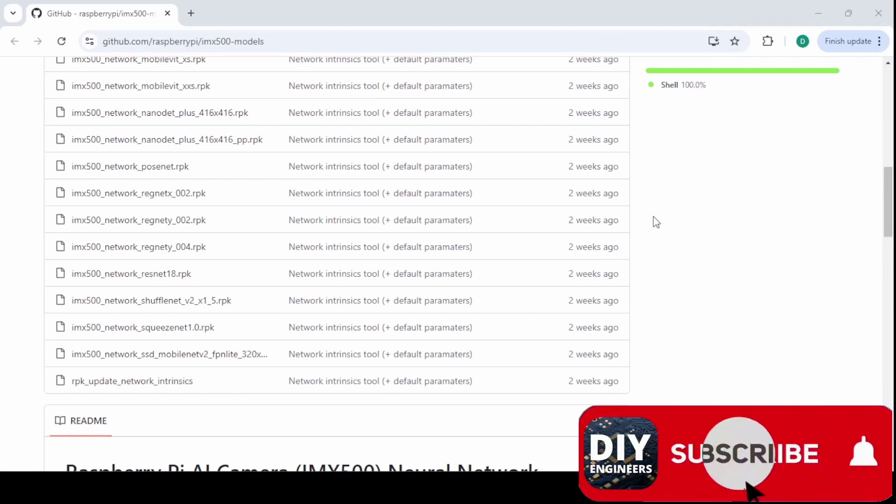
{"action": "scroll", "coordinate": [656, 223], "scroll_direction": "down", "scroll_amount": 3}
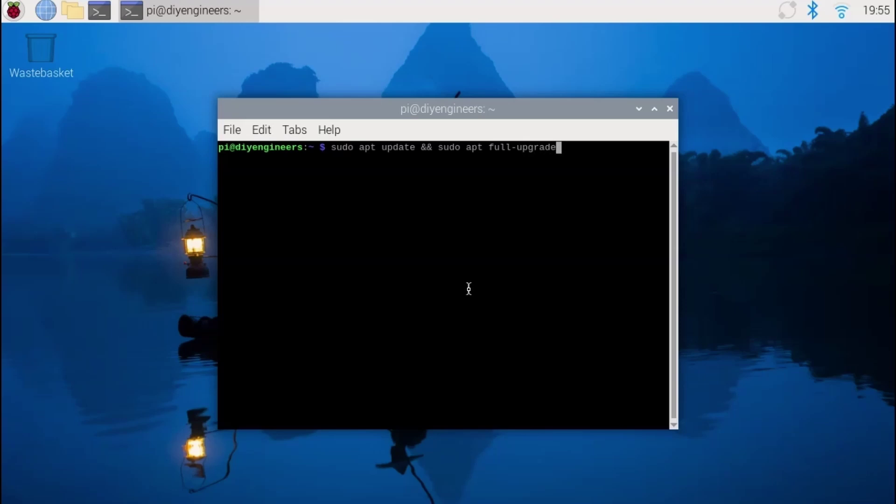
- Run the apt update and full upgrade, install imx500-all, then reboot
{"action": "key", "text": "Return"}
{"action": "key", "text": "Return"}
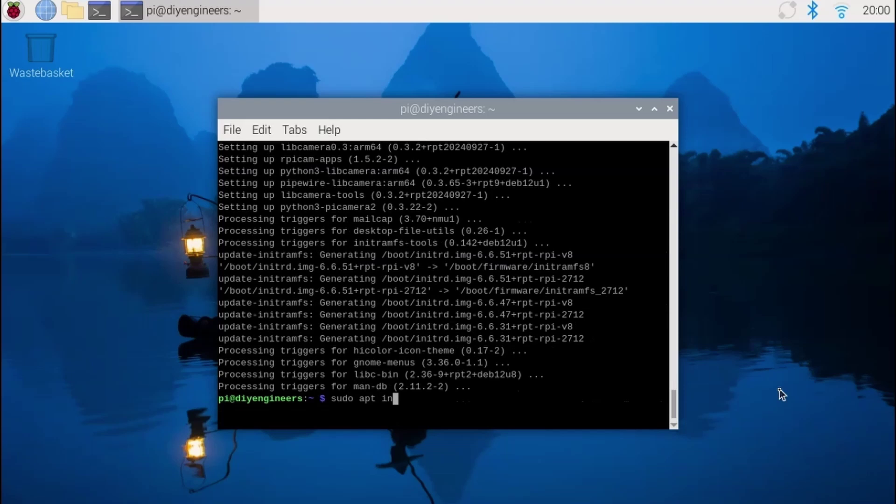
{"action": "type", "text": "all imx500-"}
{"action": "key", "text": "Return"}
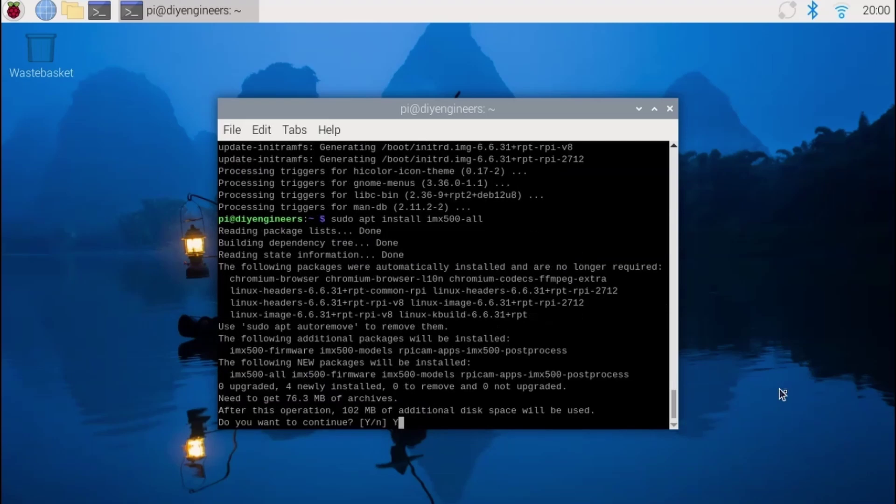
{"action": "key", "text": "Return"}
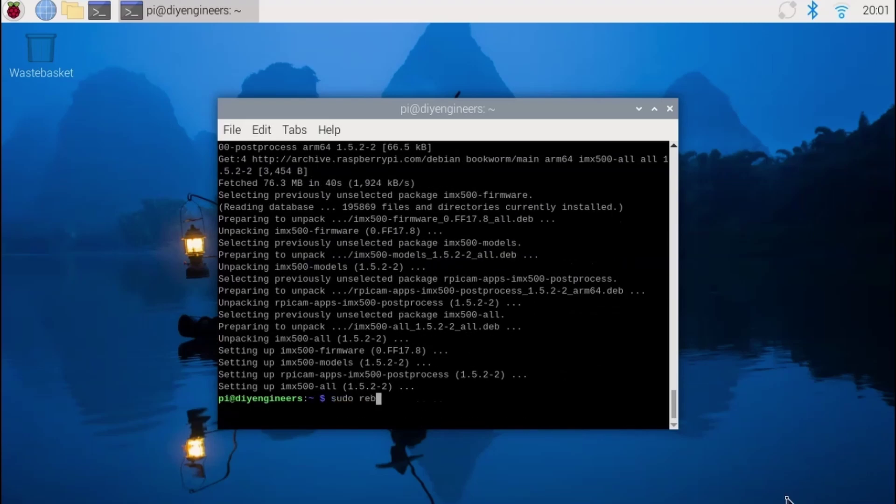
{"action": "type", "text": "oot"}
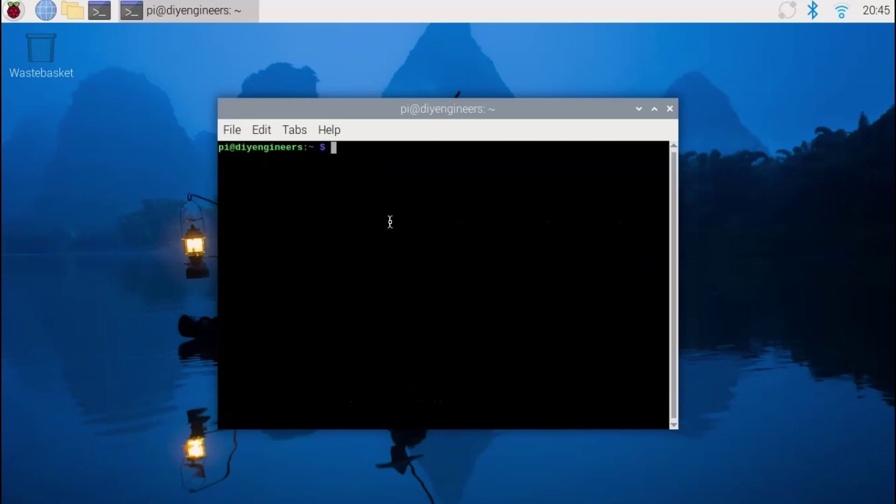
- Install python3-opencv and python3-munkres with sudo apt install
{"action": "type", "text": "sudo apt install"}
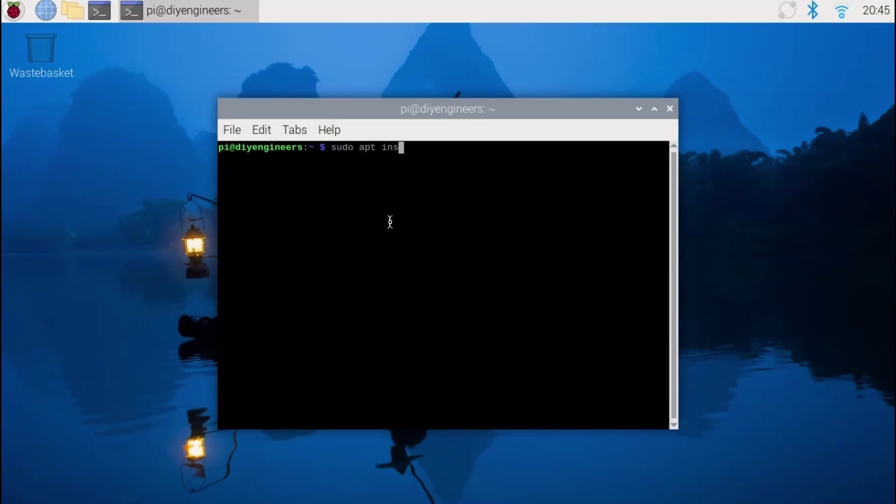
{"action": "type", "text": " python3-open"}
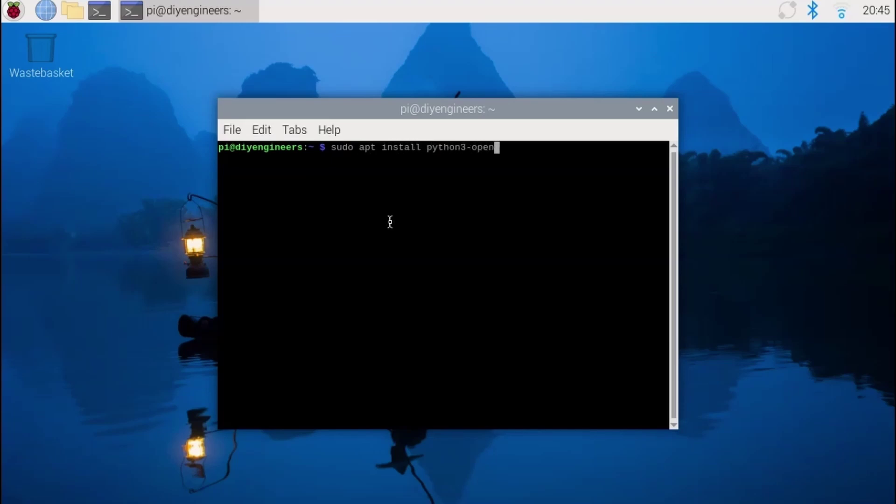
{"action": "type", "text": "cv python3-munkres"}
{"action": "key", "text": "Return"}
{"action": "key", "text": "Return"}
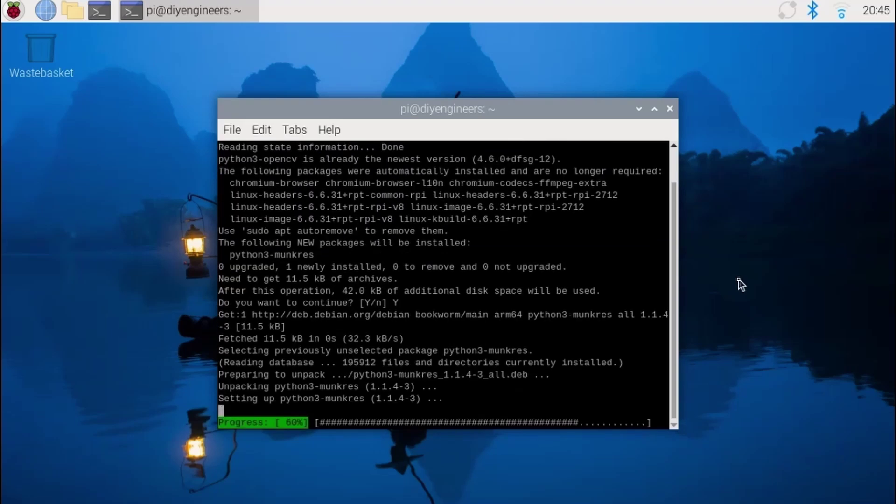
{"action": "key", "text": "ctrl+l"}
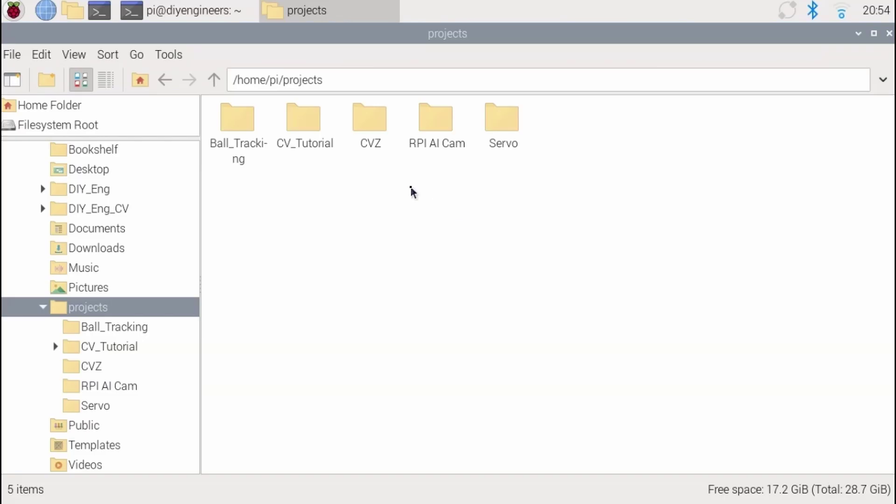
- Open the RPI AI Cam folder in PCManFM and cd into projects/RPI_AI_Cam in the terminal
{"action": "left_click", "coordinate": [430, 135]}
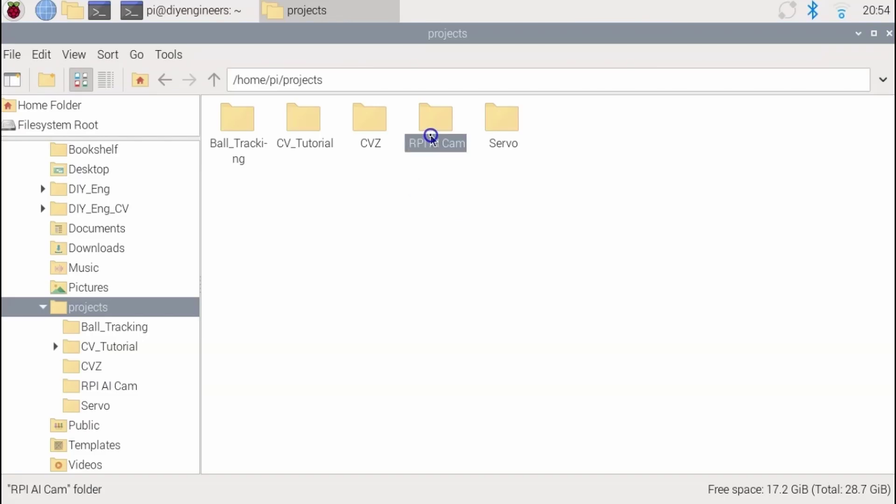
{"action": "double_click", "coordinate": [438, 132]}
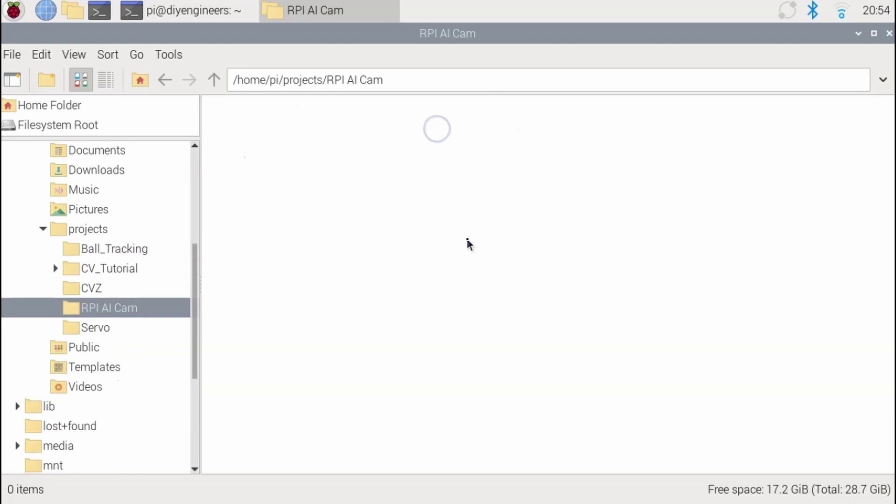
{"action": "left_click", "coordinate": [173, 14]}
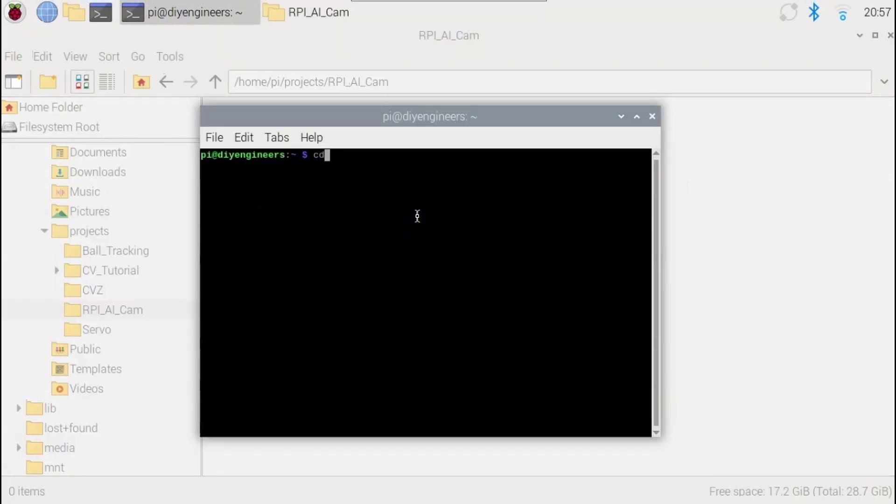
{"action": "type", "text": "projects/RPI_AI_Cam"}
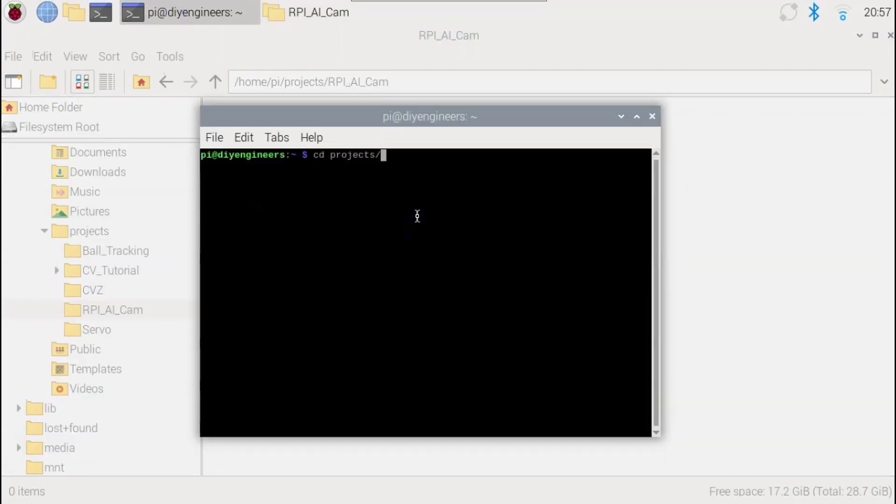
{"action": "key", "text": "Return"}
- Git clone the pasted picamera2 repository URL into RPI_AI_Cam
{"action": "type", "text": "git clone"}
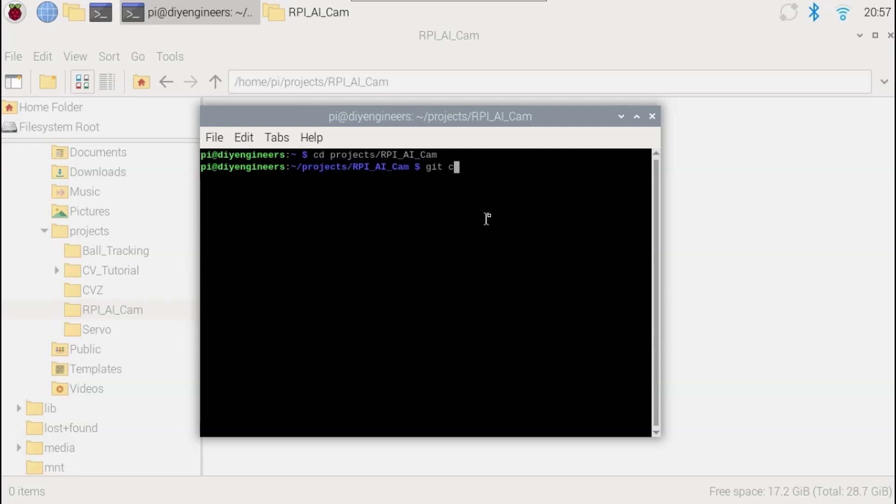
{"action": "left_click", "coordinate": [521, 173]}
{"action": "type", "text": "https://github.com/raspberrypi/picamera2.git"}
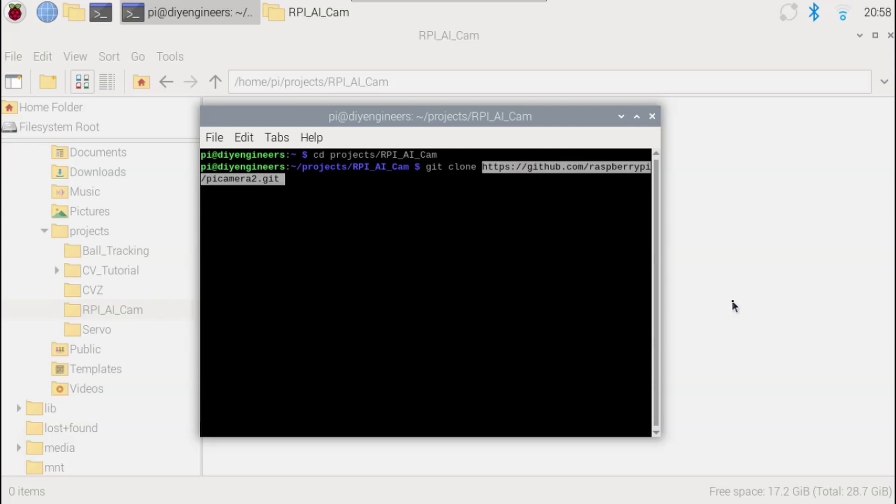
{"action": "key", "text": "Return"}
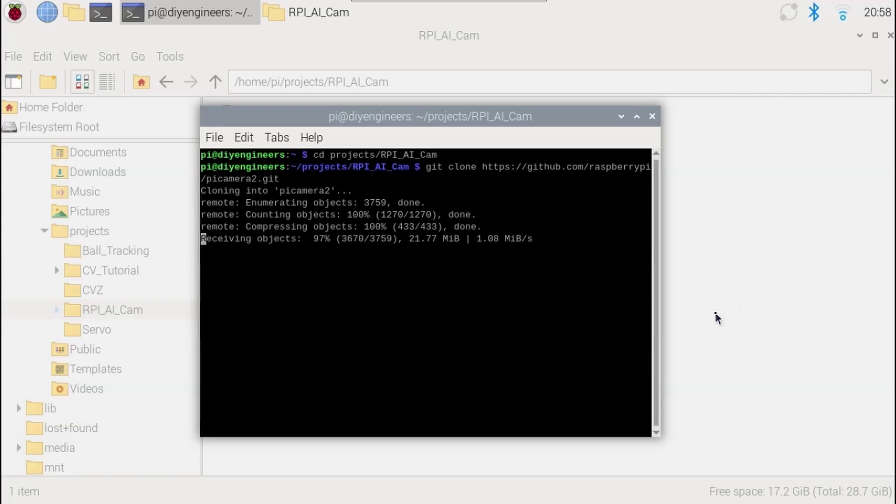
{"action": "left_click", "coordinate": [863, 205]}
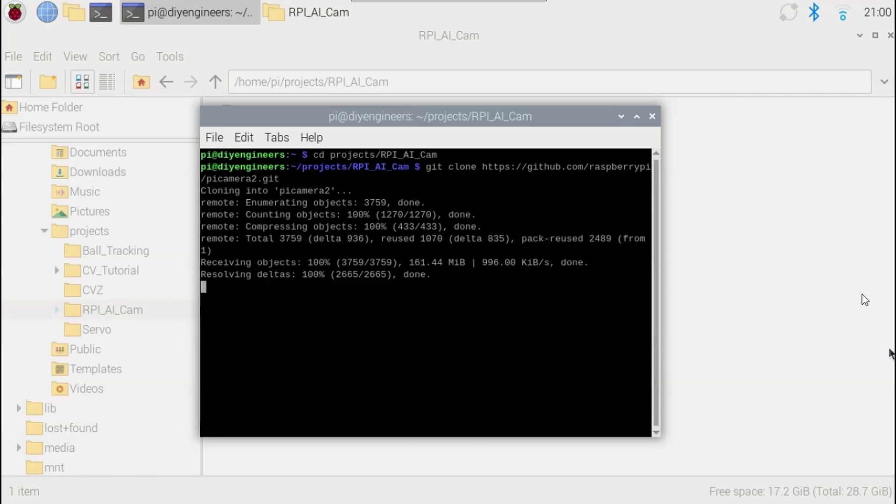
{"action": "left_click", "coordinate": [776, 236]}
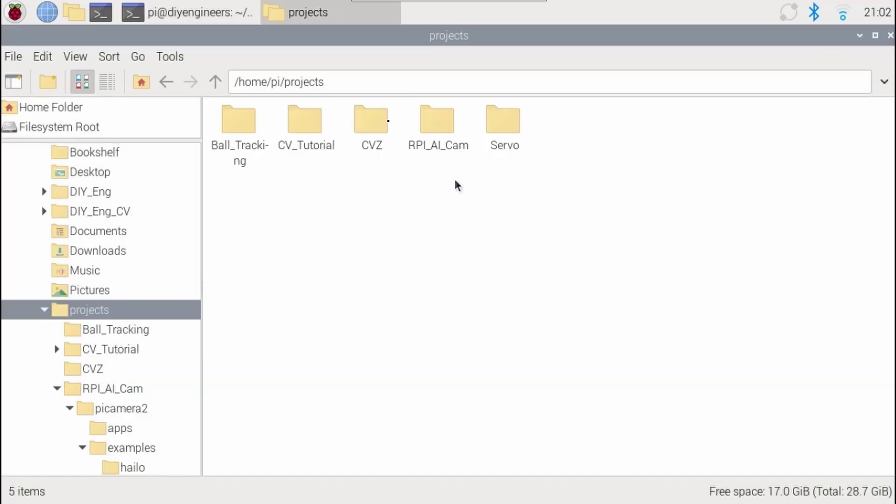
- Open the cloned picamera2/examples/imx500 folder in the file manager
{"action": "double_click", "coordinate": [442, 121]}
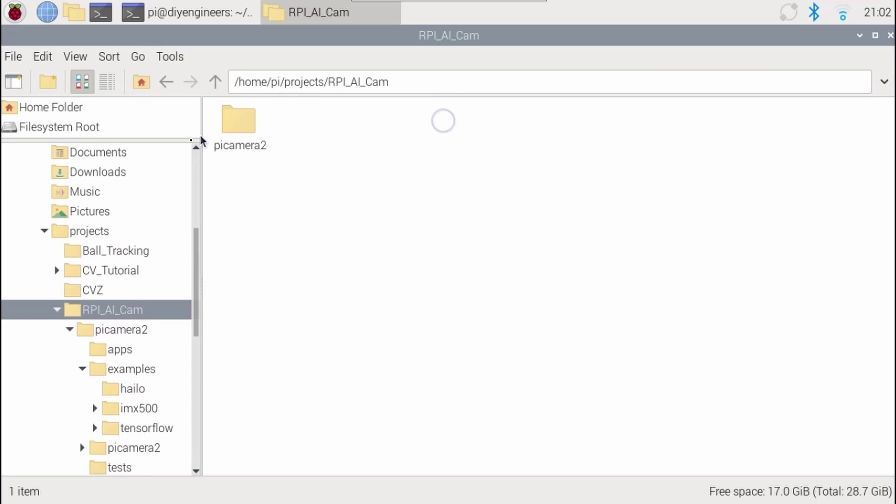
{"action": "left_click", "coordinate": [236, 123]}
{"action": "double_click", "coordinate": [236, 123]}
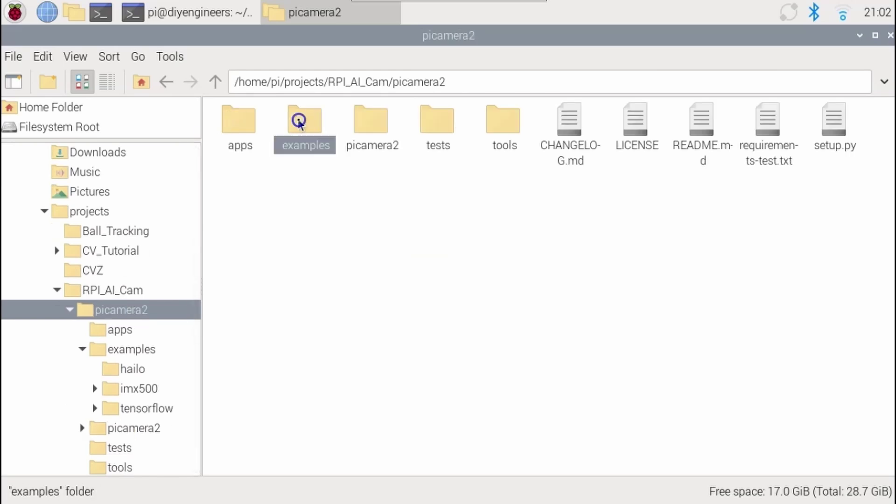
{"action": "double_click", "coordinate": [299, 120]}
{"action": "left_click", "coordinate": [310, 121]}
{"action": "double_click", "coordinate": [310, 120]}
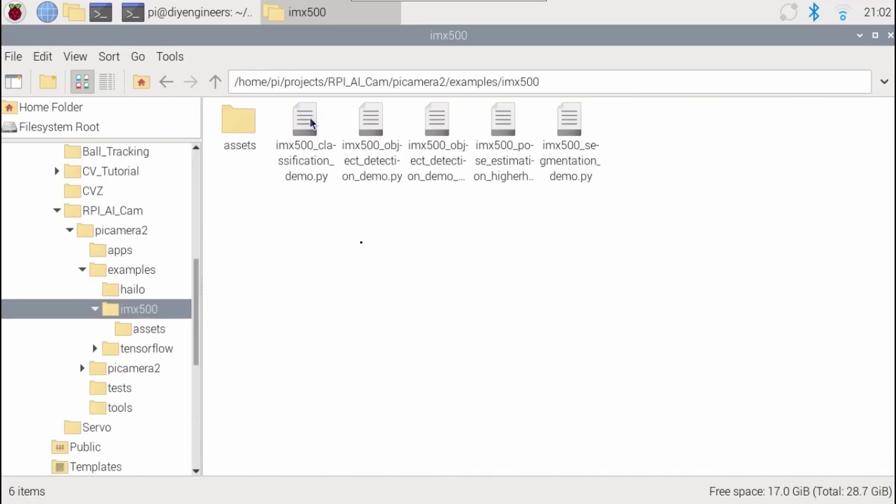
- Check the classification, object detection, pose estimation and segmentation demo scripts
{"action": "left_click", "coordinate": [302, 139]}
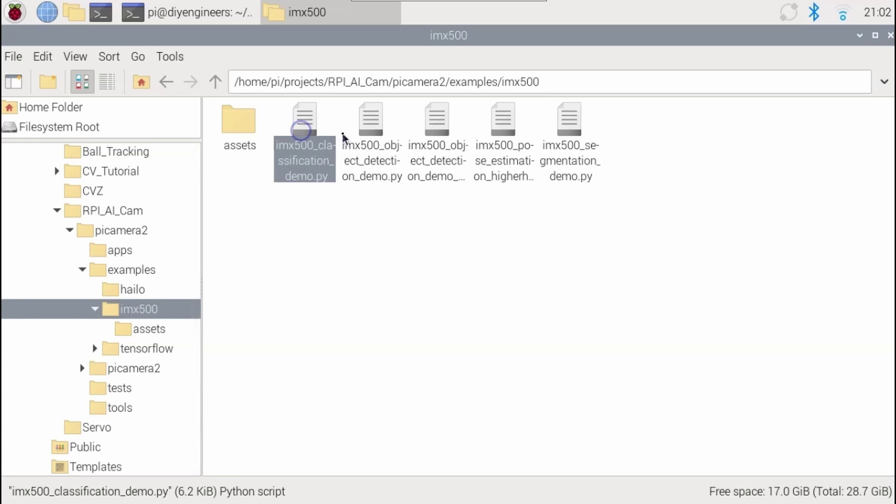
{"action": "left_click", "coordinate": [357, 134]}
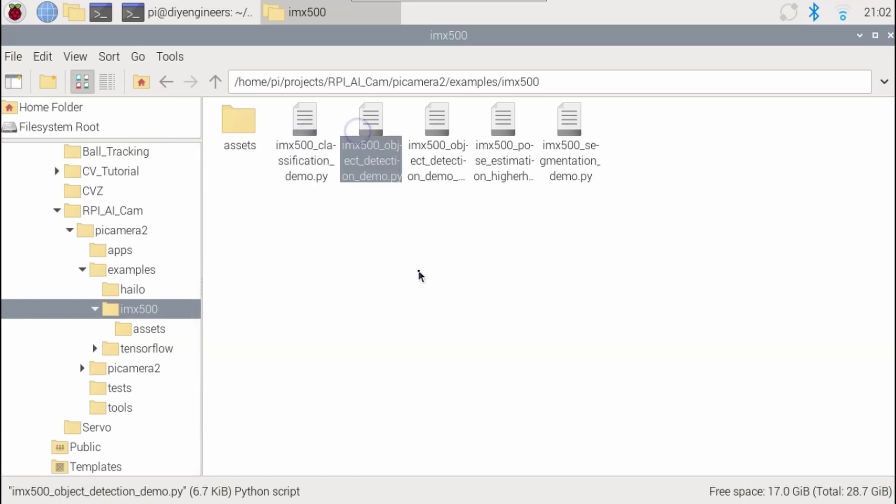
{"action": "left_click", "coordinate": [434, 139]}
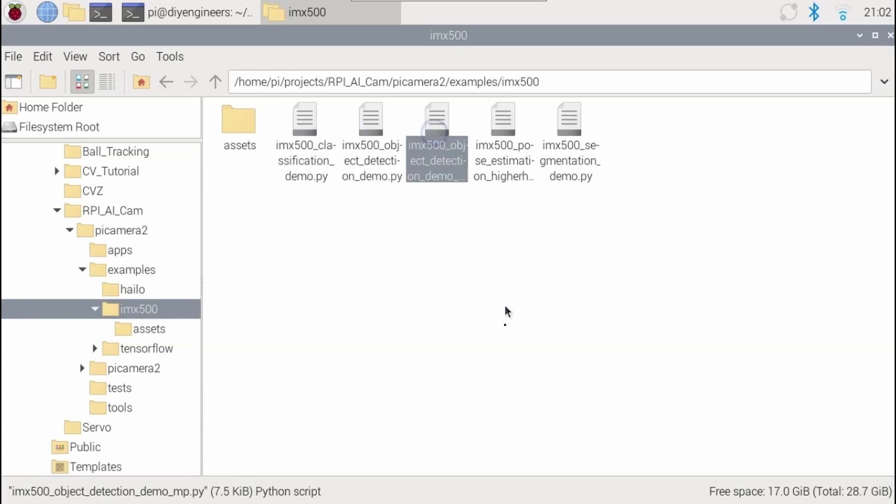
{"action": "left_click", "coordinate": [500, 122]}
{"action": "left_click", "coordinate": [570, 144]}
{"action": "left_click", "coordinate": [564, 354]}
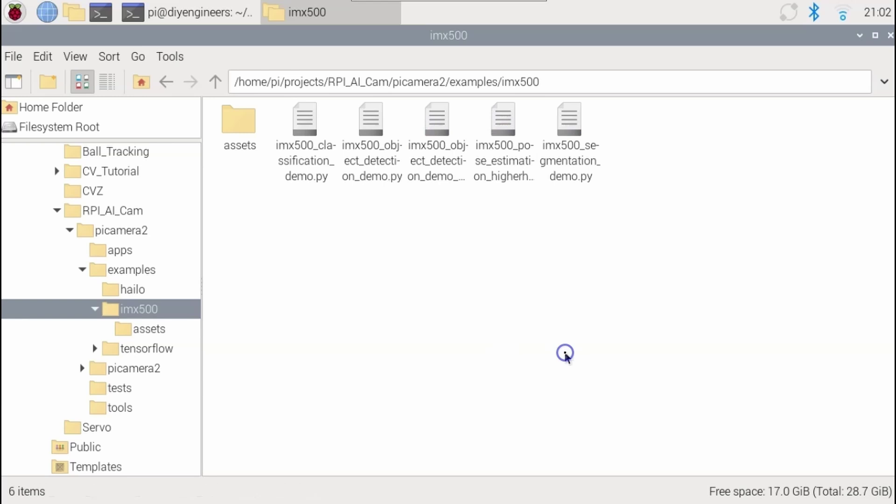
- Go back up to RPI_AI_Cam, then open /usr/share/imx500-models
{"action": "left_click", "coordinate": [217, 84]}
{"action": "left_click", "coordinate": [217, 86]}
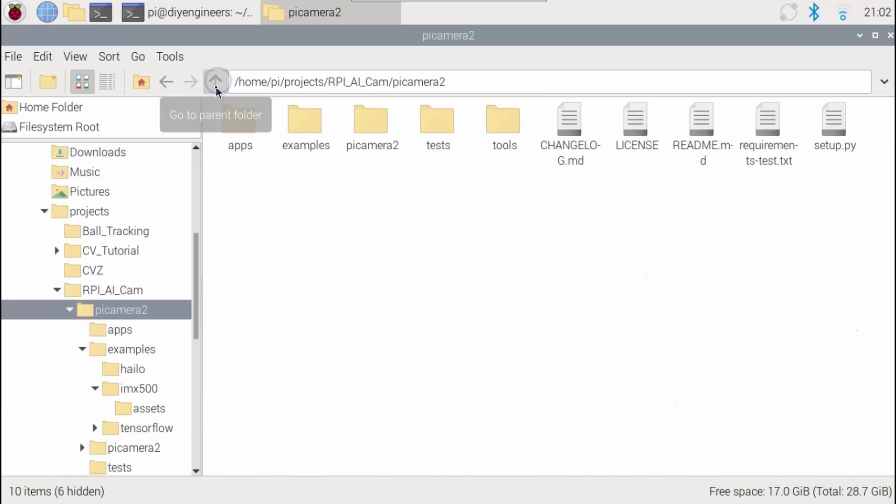
{"action": "left_click", "coordinate": [217, 88]}
{"action": "scroll", "coordinate": [134, 344], "scroll_direction": "up", "scroll_amount": 5}
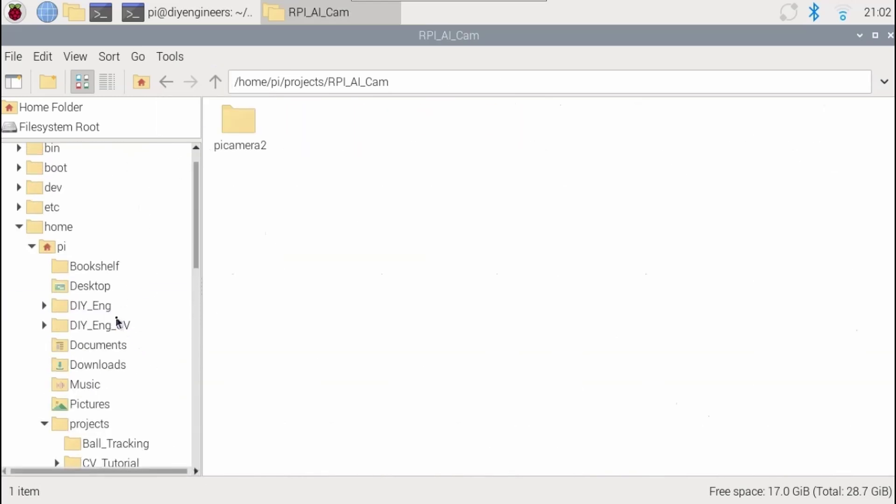
{"action": "left_click", "coordinate": [18, 226]}
{"action": "left_click", "coordinate": [93, 450]}
{"action": "double_click", "coordinate": [703, 119]}
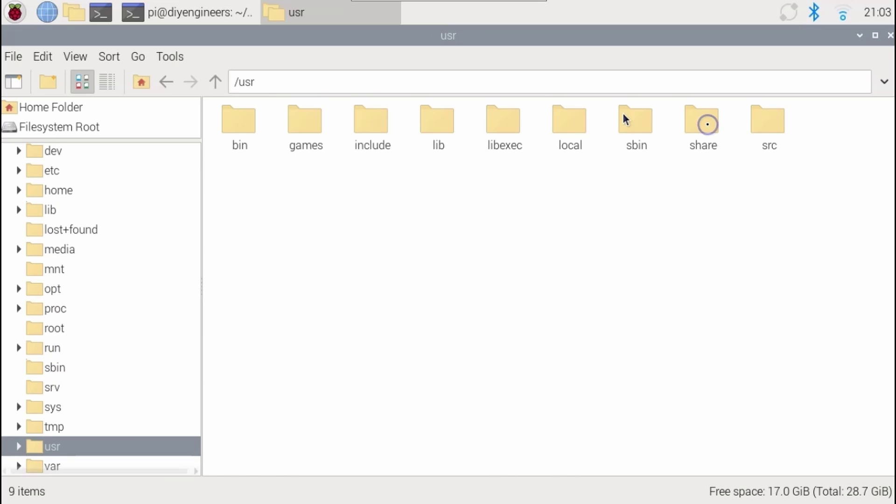
{"action": "scroll", "coordinate": [564, 303], "scroll_direction": "down", "scroll_amount": 5}
{"action": "left_click", "coordinate": [565, 306]}
{"action": "double_click", "coordinate": [569, 306]}
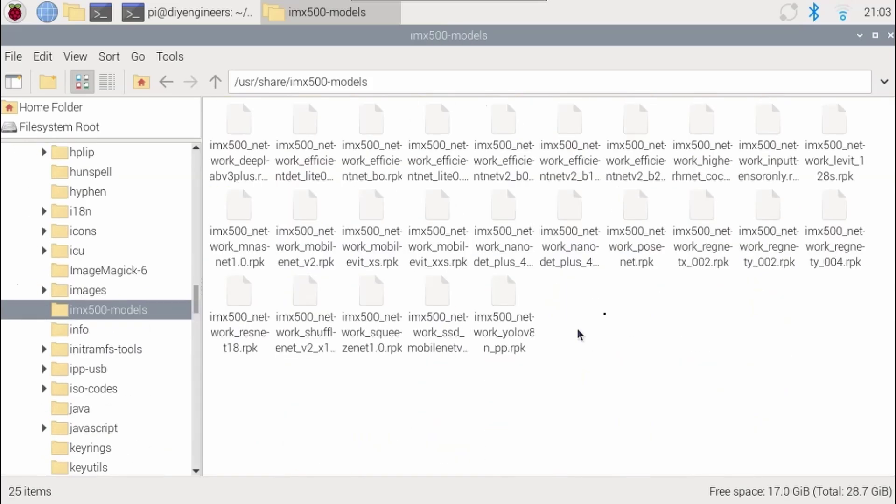
- Check the deeplabv3plus, efficientnet_bo and efficientnet_lite0 model files
{"action": "left_click", "coordinate": [246, 136]}
{"action": "left_click", "coordinate": [294, 136]}
{"action": "left_click", "coordinate": [366, 128]}
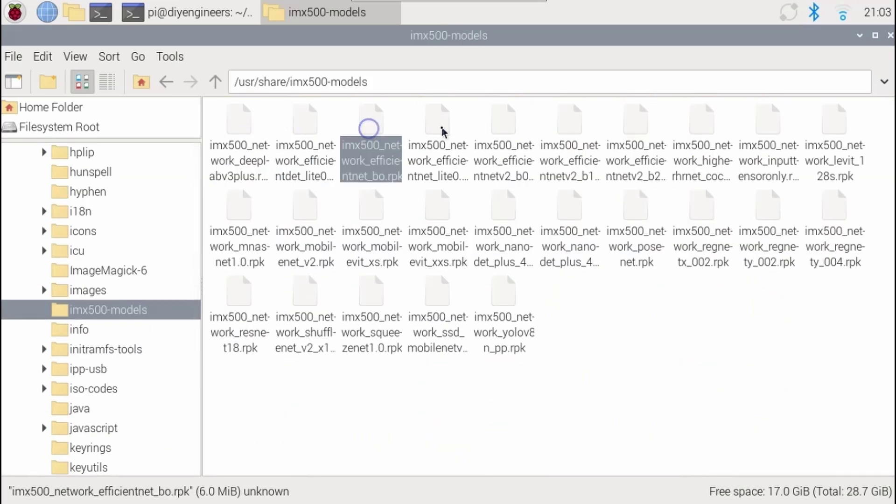
{"action": "left_click", "coordinate": [442, 127]}
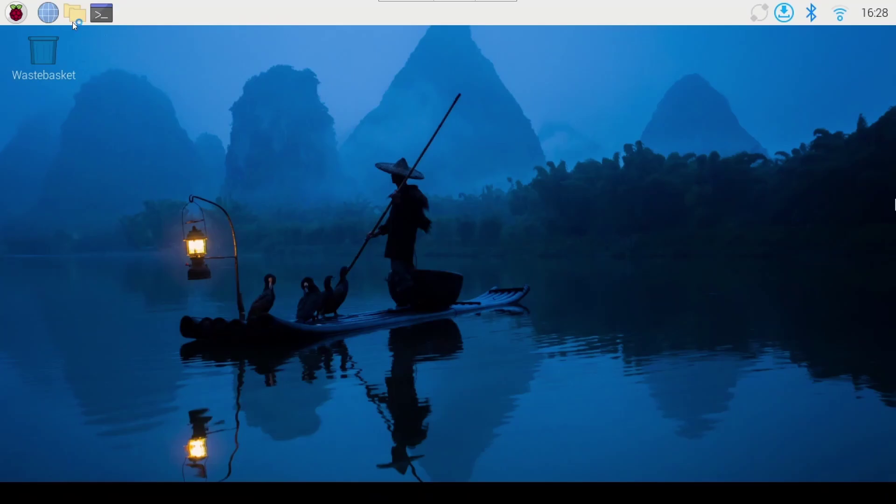
- Open projects/RPI_AI_Cam/Test_1 in a new file manager window
{"action": "left_click", "coordinate": [73, 23]}
{"action": "left_click", "coordinate": [289, 151]}
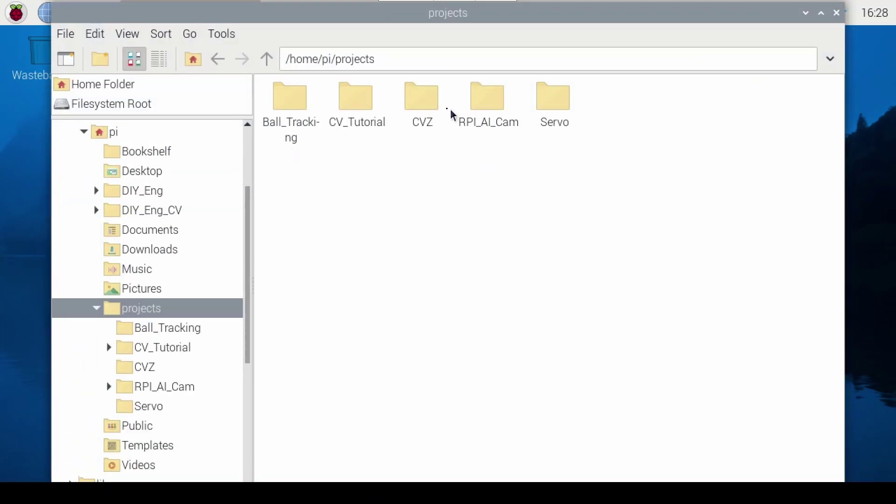
{"action": "double_click", "coordinate": [475, 112]}
{"action": "double_click", "coordinate": [369, 117]}
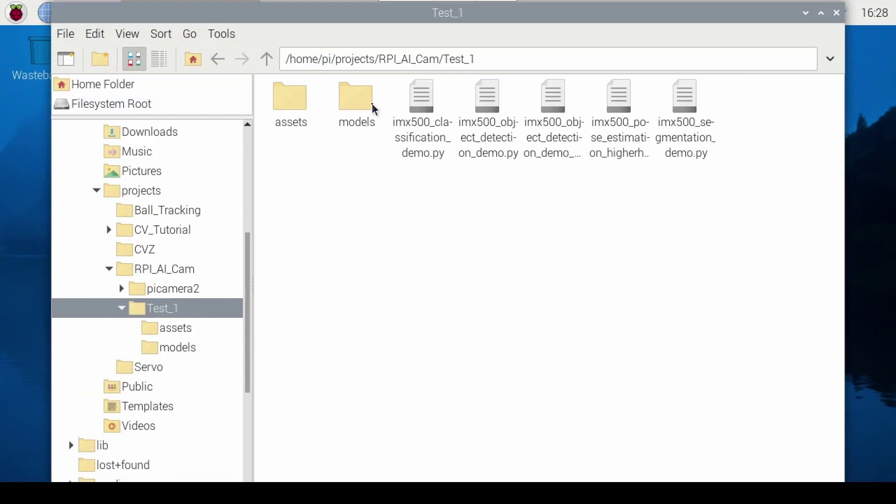
- Browse the models and assets folders and the classification and object detection scripts
{"action": "double_click", "coordinate": [367, 114]}
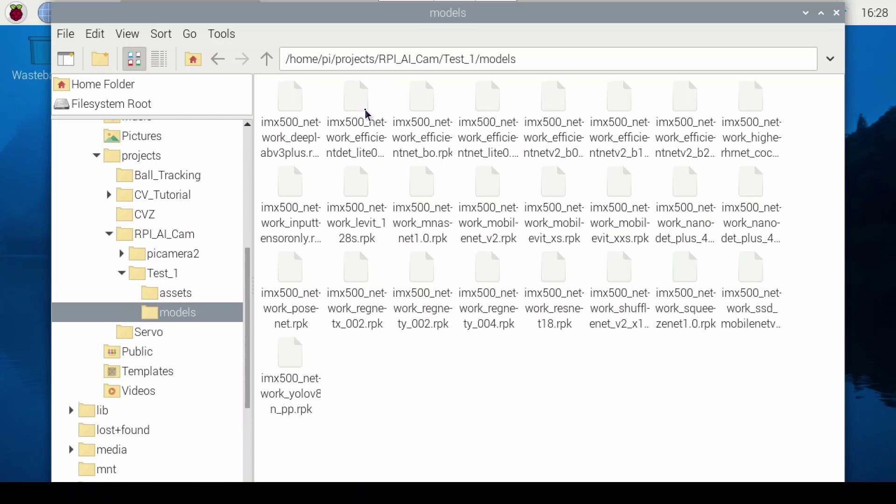
{"action": "left_click", "coordinate": [267, 59]}
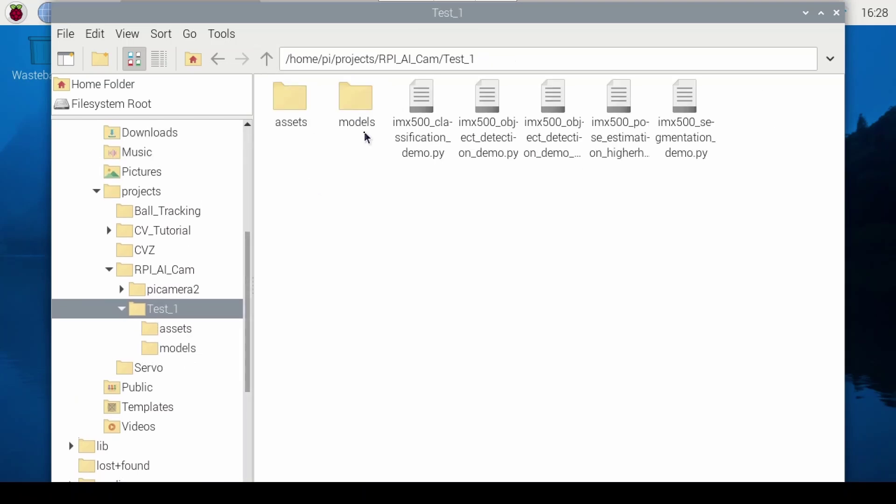
{"action": "left_click", "coordinate": [417, 143]}
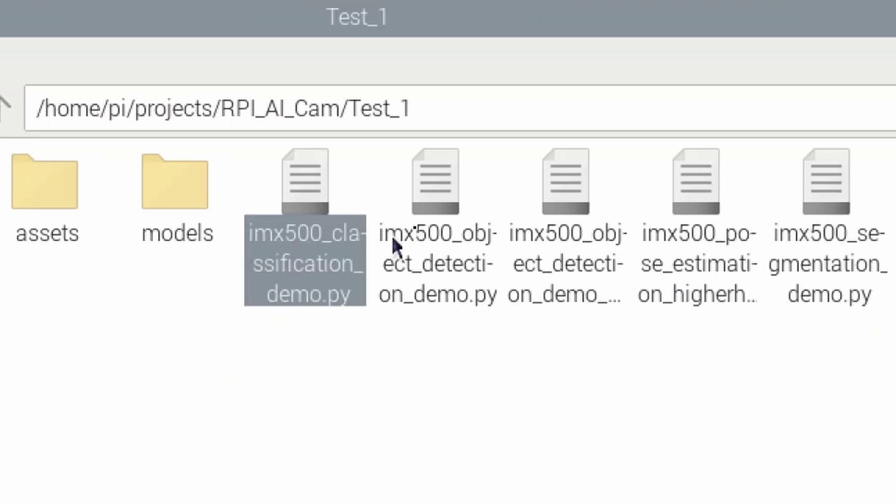
{"action": "left_click", "coordinate": [466, 128]}
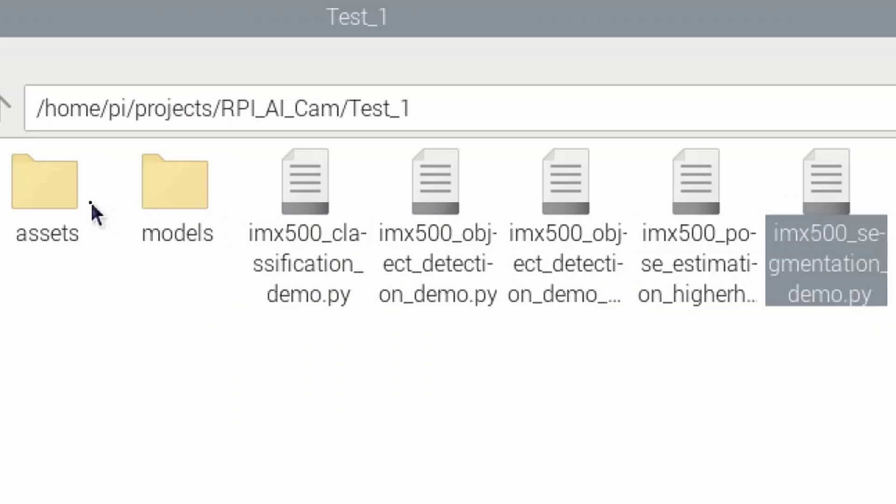
{"action": "left_click", "coordinate": [61, 198]}
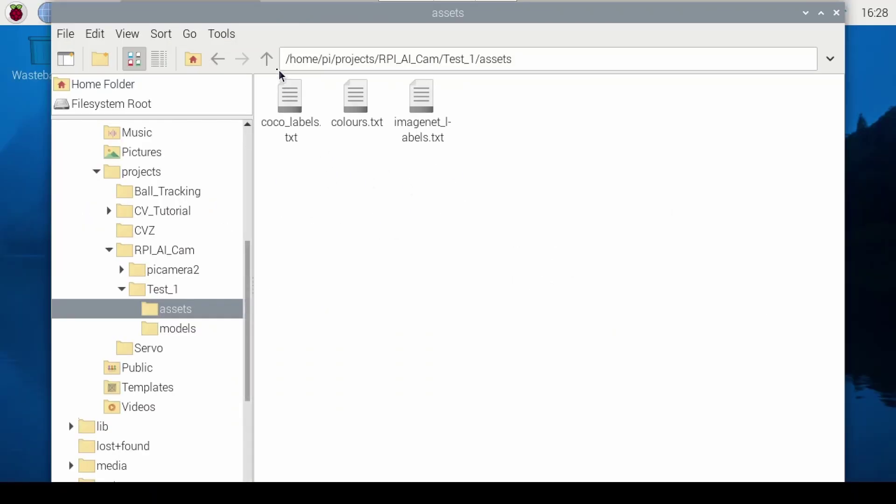
{"action": "left_click", "coordinate": [266, 59]}
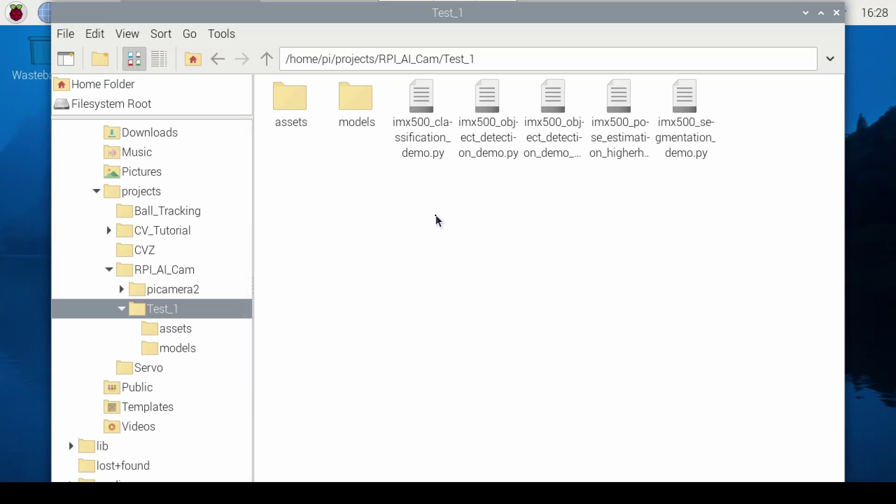
- Inspect the five demo scripts, starting and cancelling a rename of the second object detection script
{"action": "left_click", "coordinate": [420, 142]}
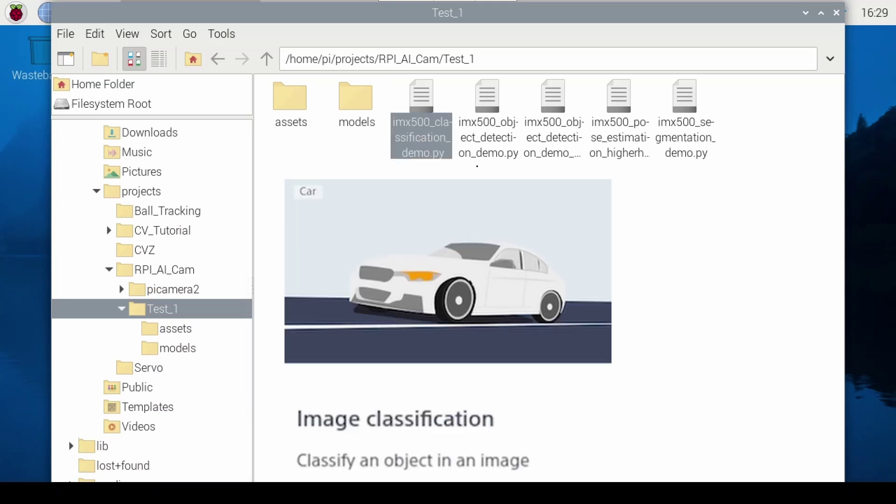
{"action": "left_click", "coordinate": [482, 162]}
{"action": "left_click", "coordinate": [551, 138], "text": "ctrl"}
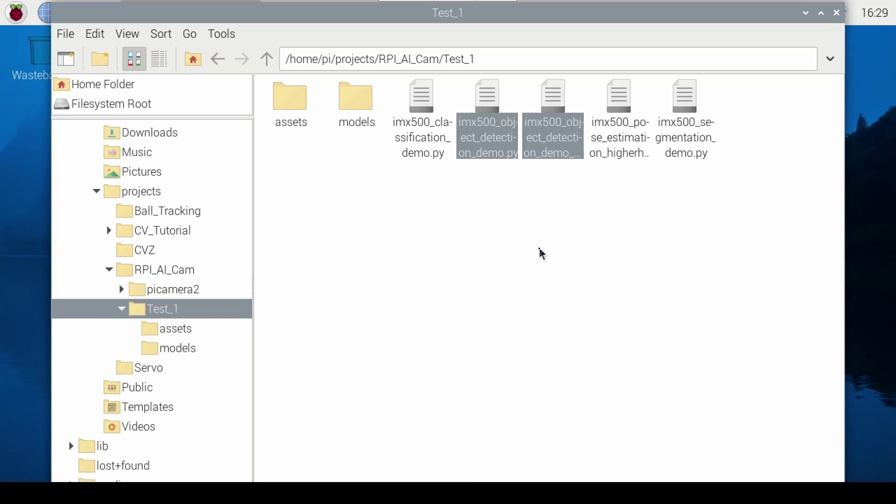
{"action": "right_click", "coordinate": [552, 154]}
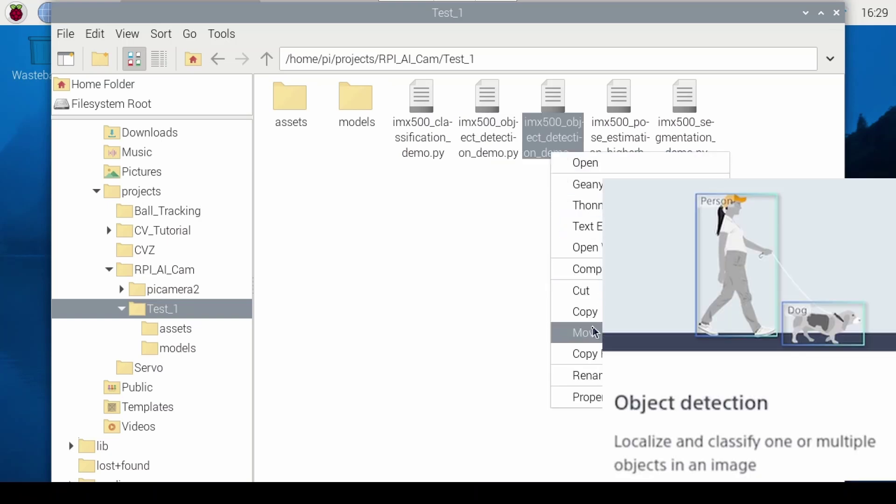
{"action": "left_click", "coordinate": [589, 375]}
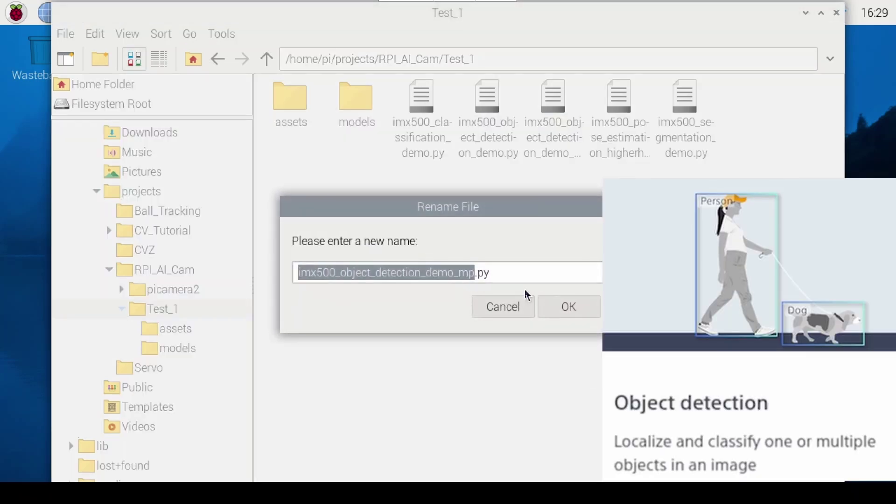
{"action": "left_click", "coordinate": [511, 308]}
{"action": "left_click", "coordinate": [614, 153]}
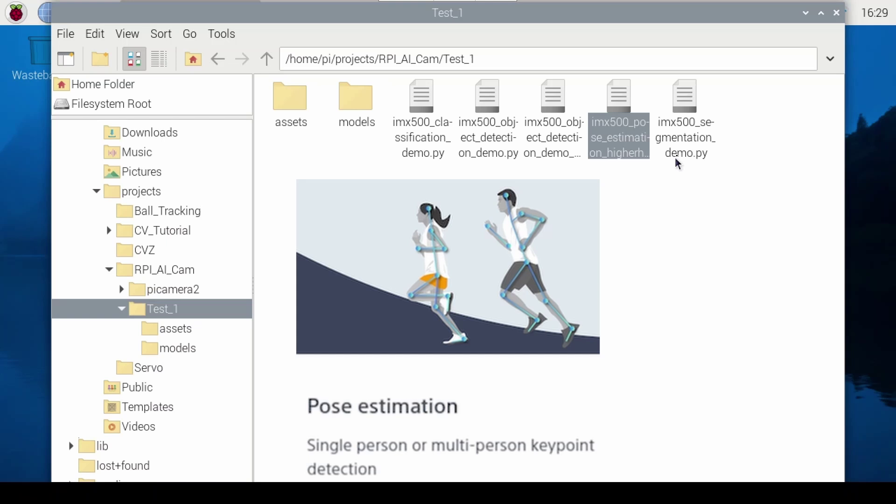
{"action": "left_click", "coordinate": [682, 157]}
{"action": "left_click", "coordinate": [666, 260]}
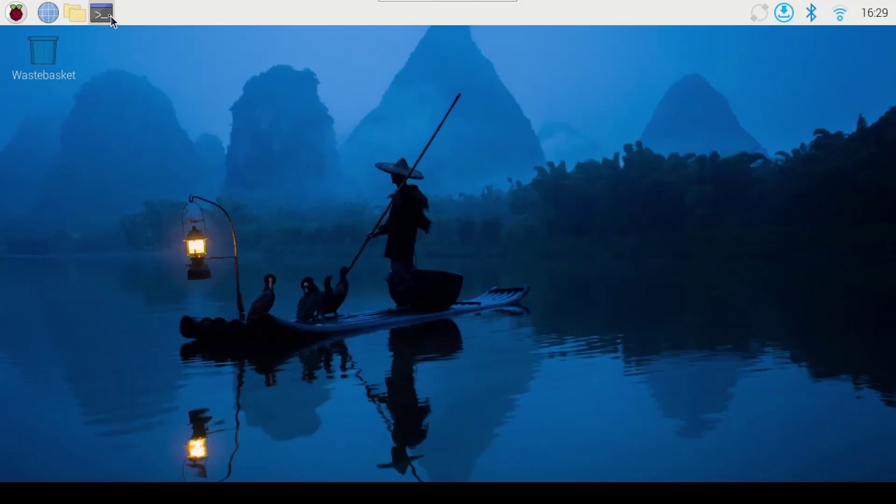
- In a new terminal, cd to projects/RPI_AI_Cam/Test_1 and type 'python python_file_name.py --model models/model_name.rpk'
{"action": "left_click", "coordinate": [107, 15]}
{"action": "type", "text": "cd projects/RPI_AI_Cam/Test_1"}
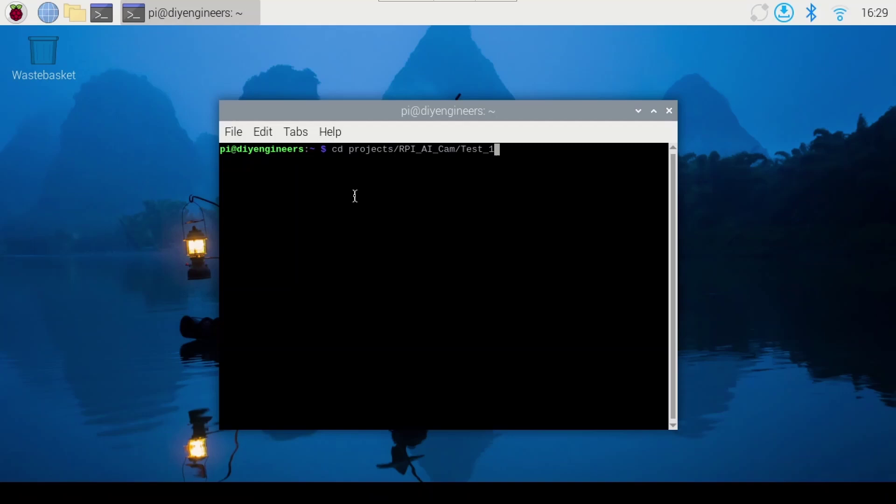
{"action": "key", "text": "Return"}
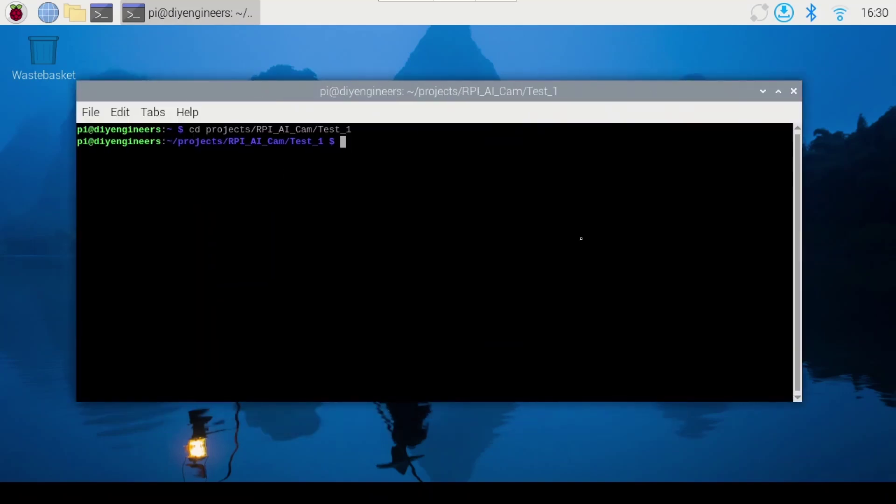
{"action": "type", "text": "python python_file_name.py"}
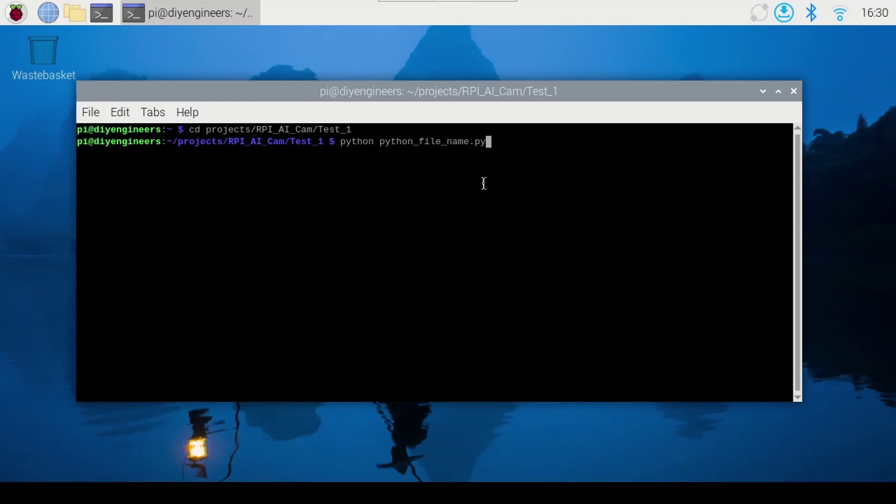
{"action": "type", "text": " --model models/mo"}
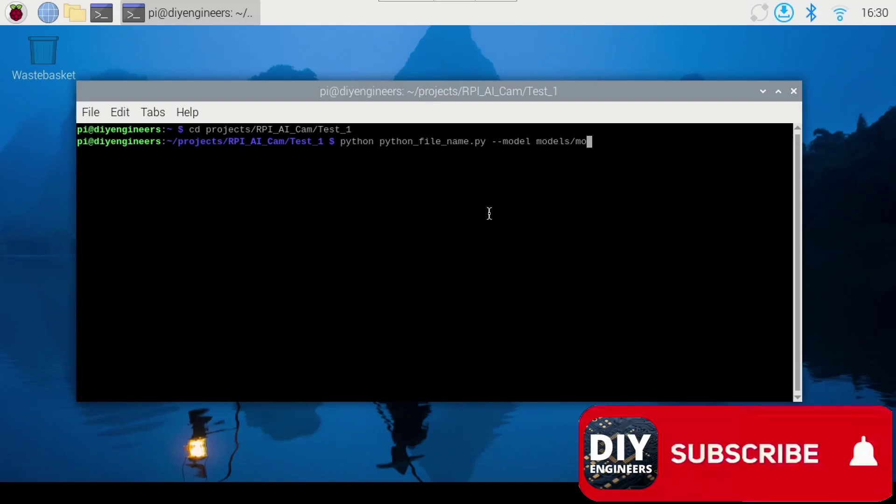
{"action": "type", "text": "del_name.rpk"}
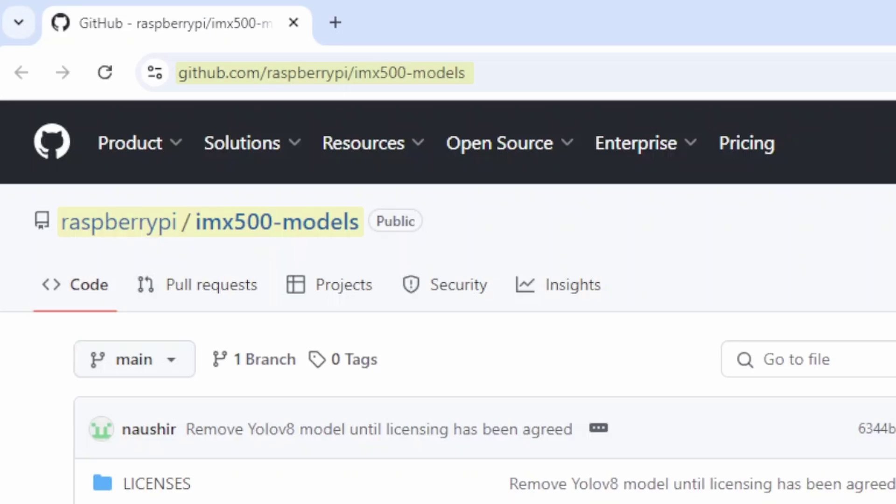
- Scroll the imx500-models README down to its Demos table
{"action": "scroll", "coordinate": [637, 179], "scroll_direction": "down", "scroll_amount": 5}
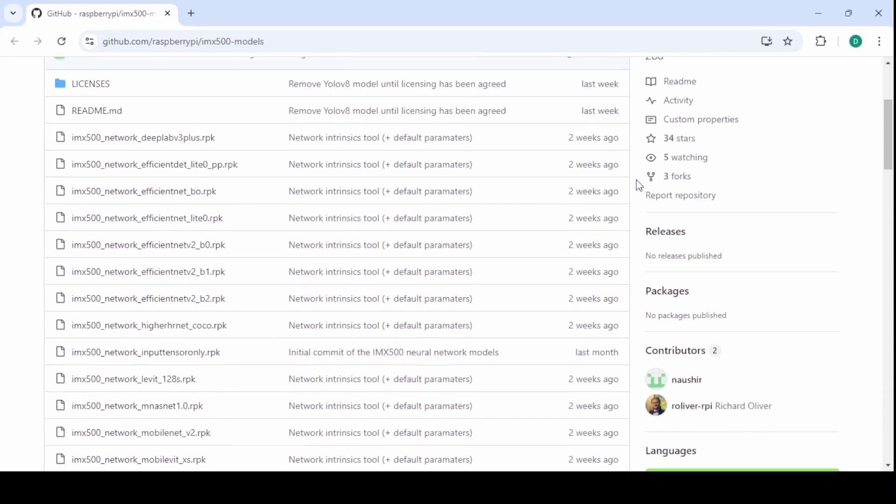
{"action": "scroll", "coordinate": [640, 184], "scroll_direction": "down", "scroll_amount": 7}
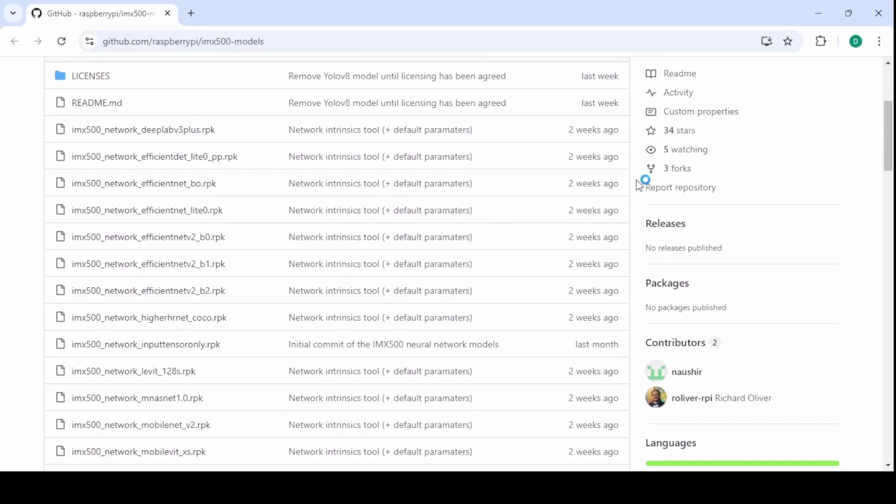
{"action": "scroll", "coordinate": [647, 219], "scroll_direction": "down", "scroll_amount": 8}
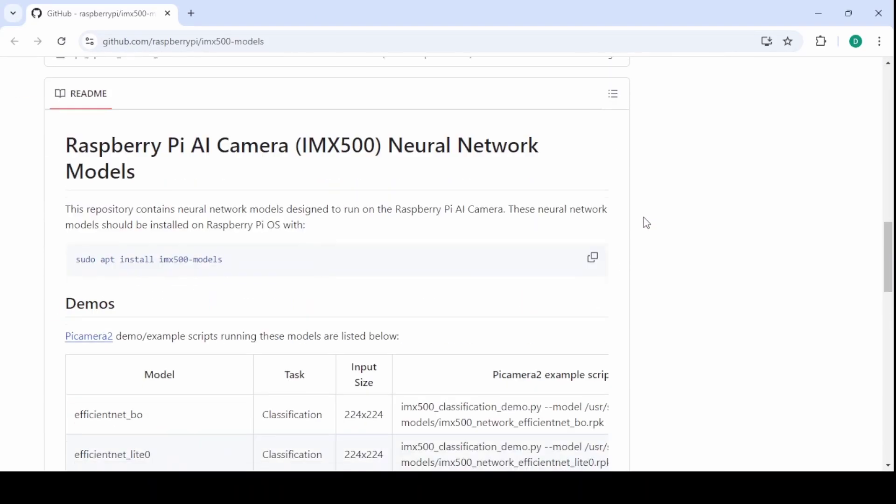
{"action": "scroll", "coordinate": [646, 223], "scroll_direction": "down", "scroll_amount": 6}
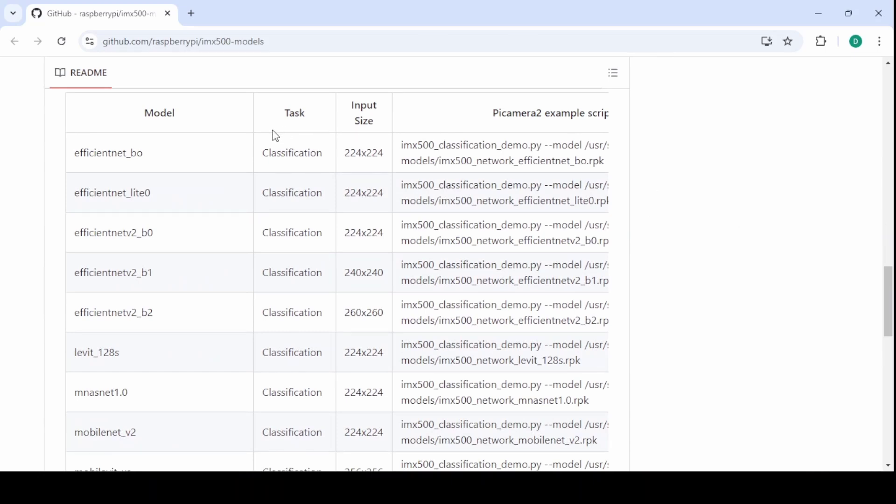
{"action": "scroll", "coordinate": [342, 174], "scroll_direction": "down", "scroll_amount": 11}
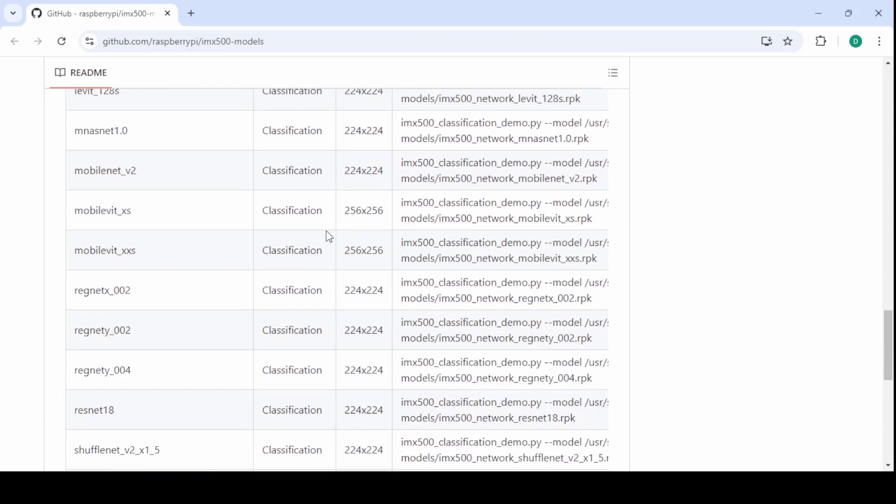
{"action": "scroll", "coordinate": [317, 273], "scroll_direction": "down", "scroll_amount": 3}
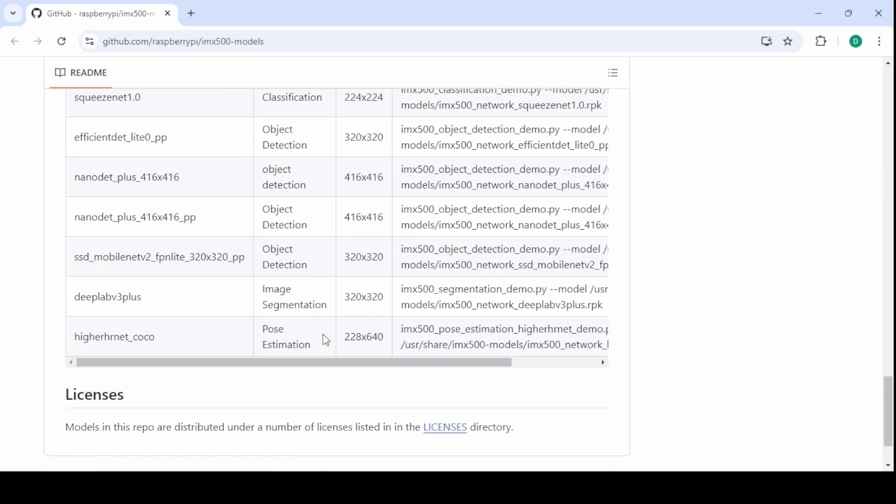
{"action": "scroll", "coordinate": [331, 338], "scroll_direction": "up", "scroll_amount": 20}
{"action": "scroll", "coordinate": [348, 314], "scroll_direction": "down", "scroll_amount": 4}
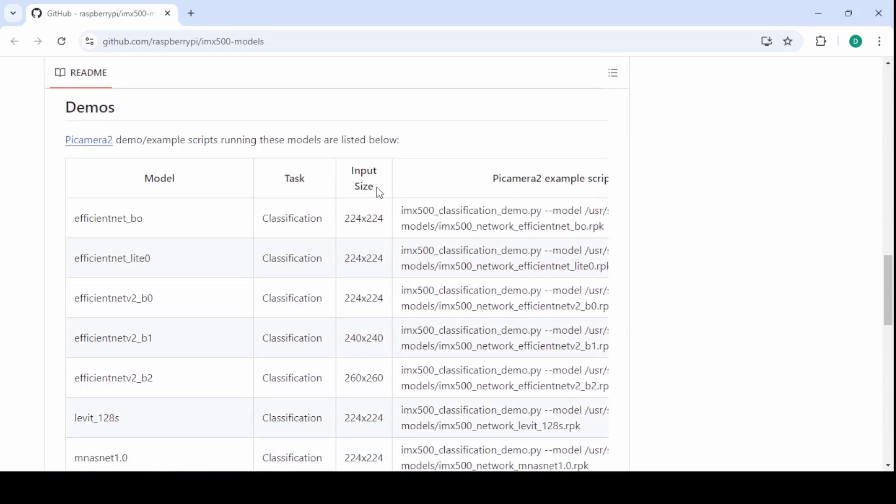
{"action": "scroll", "coordinate": [380, 192], "scroll_direction": "down", "scroll_amount": 7}
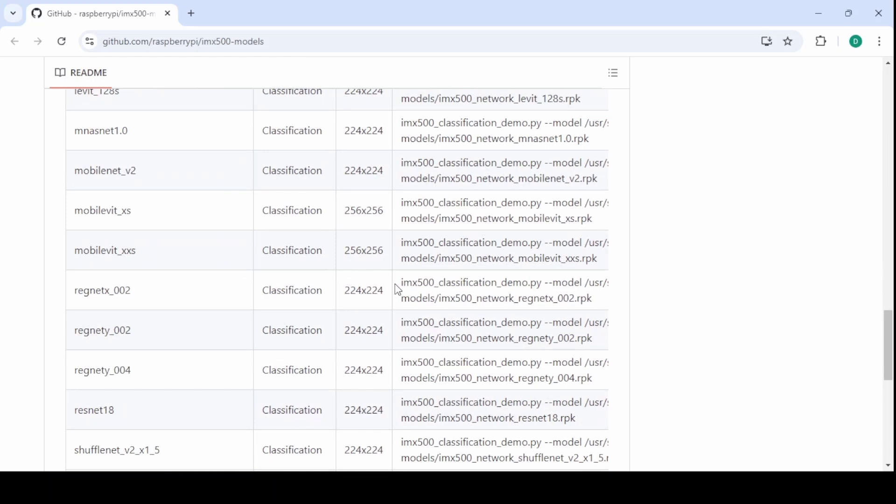
{"action": "scroll", "coordinate": [397, 290], "scroll_direction": "down", "scroll_amount": 7}
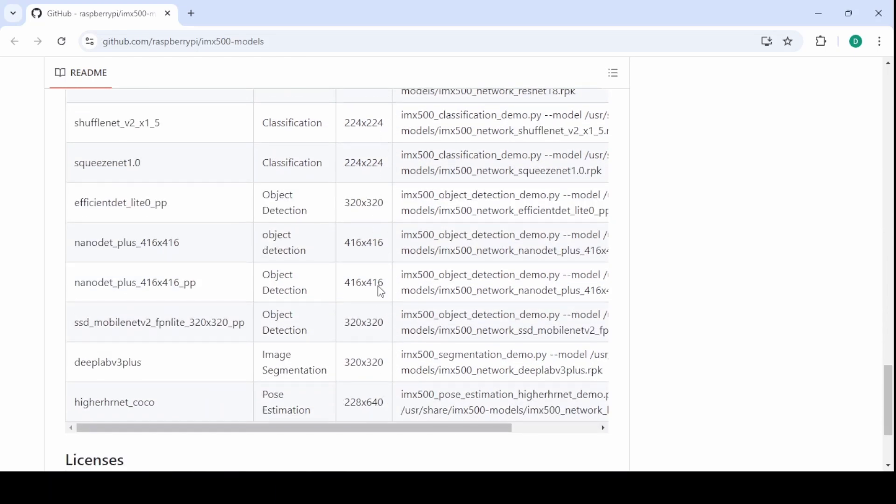
{"action": "scroll", "coordinate": [677, 343], "scroll_direction": "up", "scroll_amount": 10}
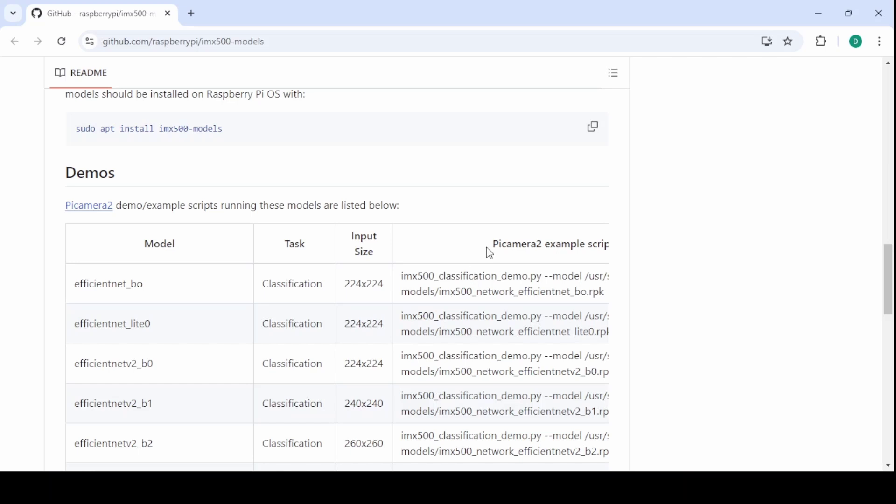
- Select the classification demo script name in the Demos table
{"action": "left_click_drag", "start_coordinate": [489, 253], "coordinate": [616, 256]}
{"action": "left_click", "coordinate": [602, 254]}
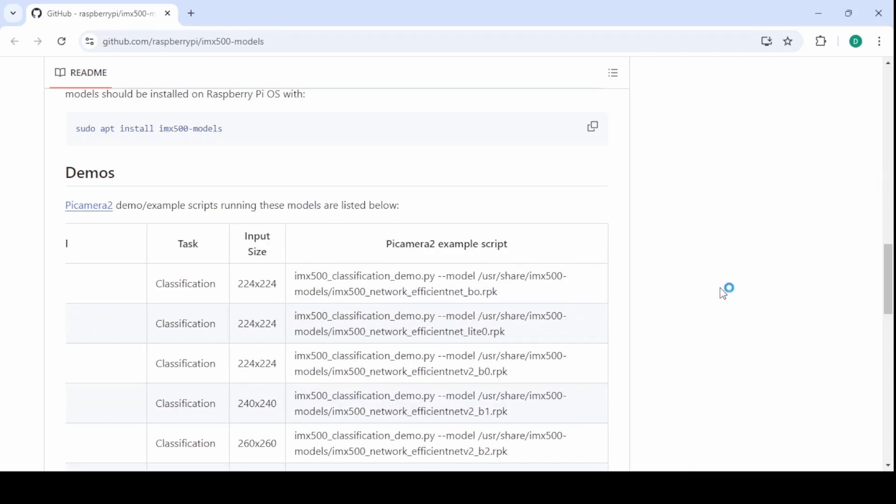
{"action": "scroll", "coordinate": [723, 293], "scroll_direction": "down", "scroll_amount": 1}
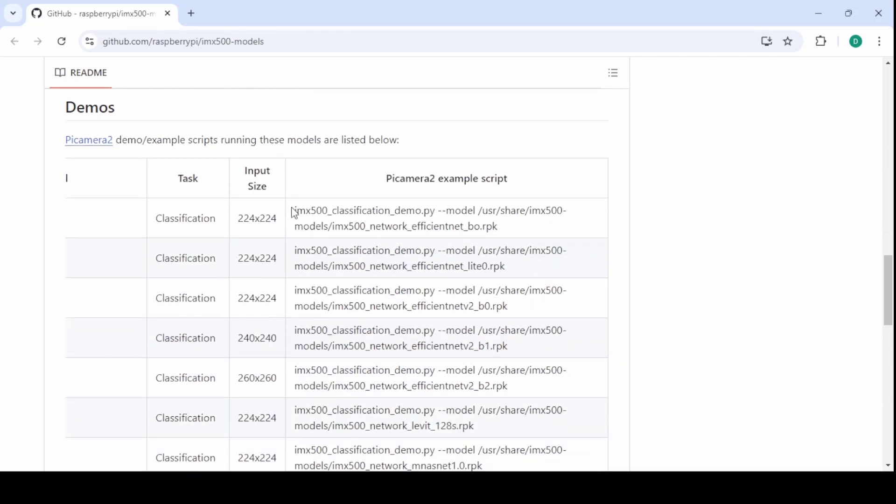
{"action": "left_click_drag", "start_coordinate": [294, 213], "coordinate": [437, 214]}
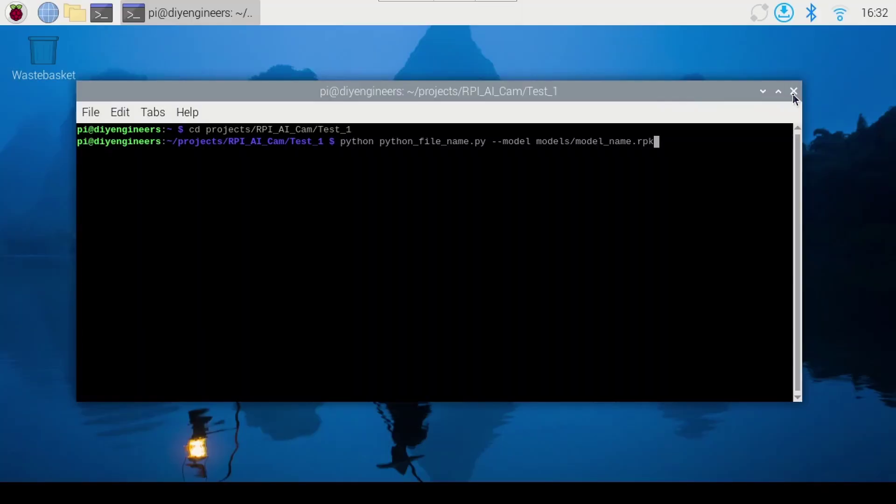
- Close the terminal and open projects/RPI_AI_Cam/Test_1/assets in the file manager
{"action": "left_click", "coordinate": [794, 92]}
{"action": "left_click", "coordinate": [76, 14]}
{"action": "double_click", "coordinate": [290, 154]}
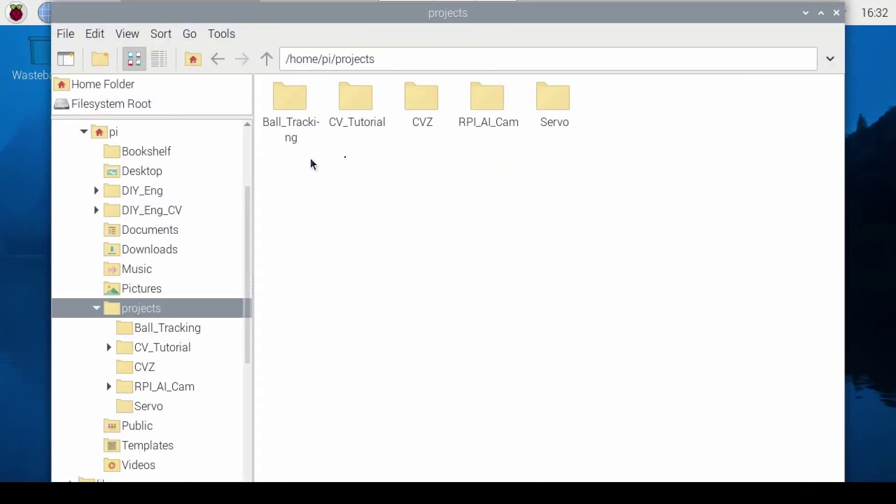
{"action": "double_click", "coordinate": [500, 112]}
{"action": "double_click", "coordinate": [356, 105]}
{"action": "double_click", "coordinate": [291, 107]}
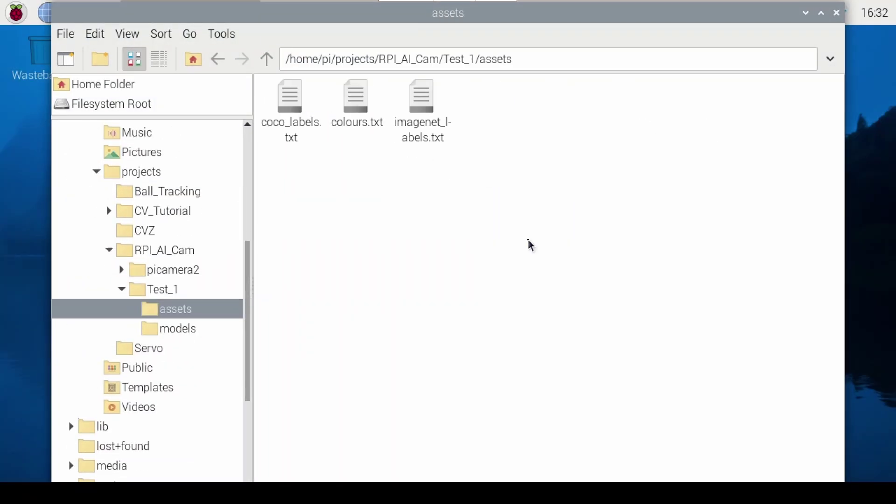
- Look over coco_labels.txt, colours.txt and imagenet_labels.txt, ending on coco_labels.txt
{"action": "left_click", "coordinate": [303, 95]}
{"action": "left_click", "coordinate": [385, 123]}
{"action": "left_click", "coordinate": [410, 109]}
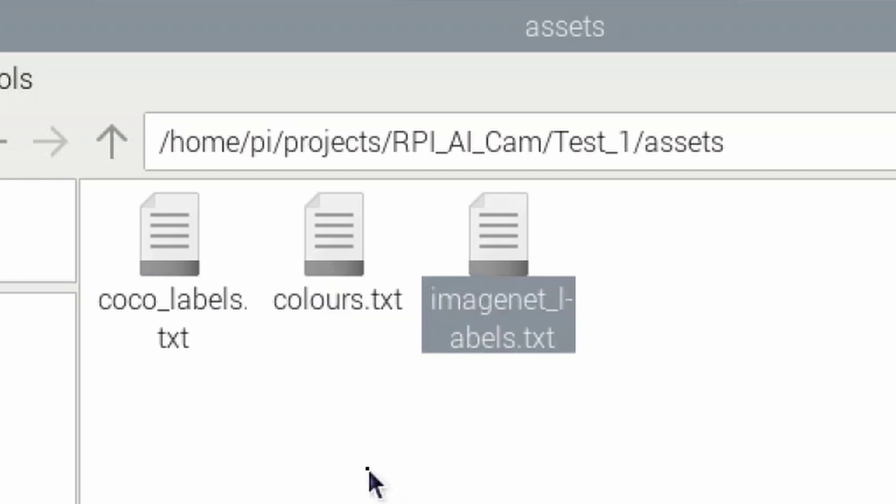
{"action": "left_click", "coordinate": [368, 471]}
{"action": "left_click", "coordinate": [167, 268]}
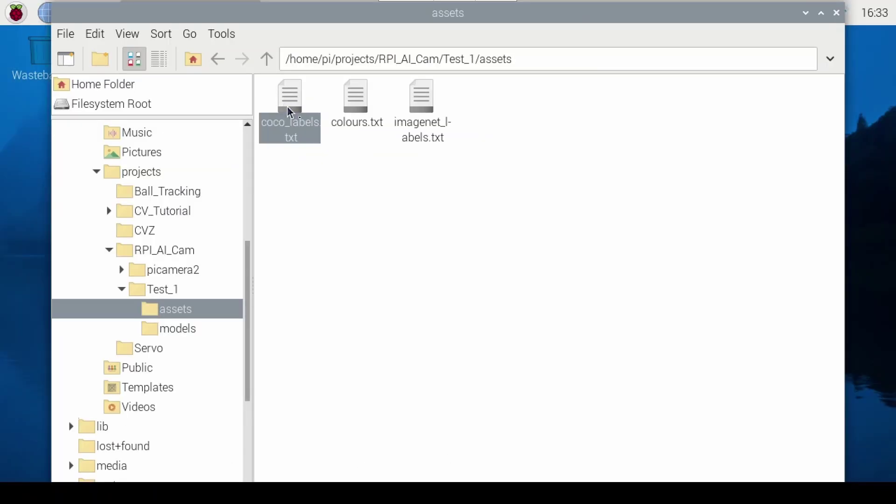
- Open coco_labels.txt in Mousepad and scroll through the person, bicycle, car labels
{"action": "double_click", "coordinate": [290, 112]}
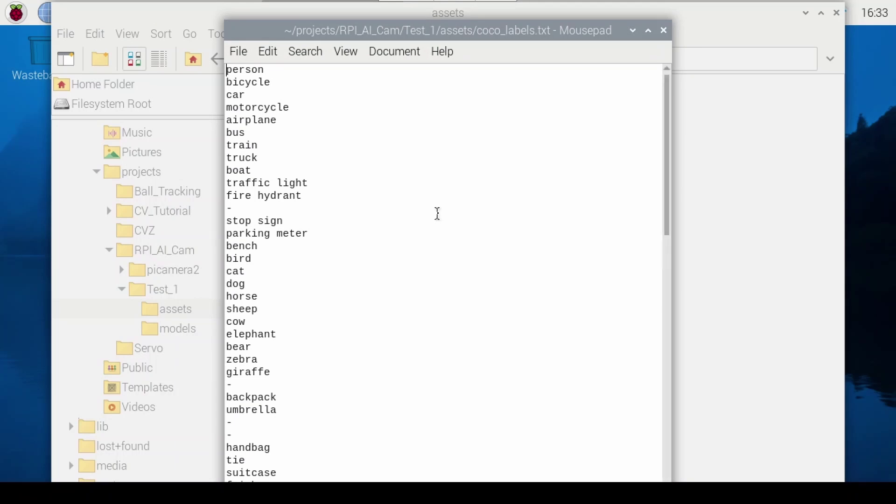
{"action": "scroll", "coordinate": [437, 214], "scroll_direction": "down", "scroll_amount": 6}
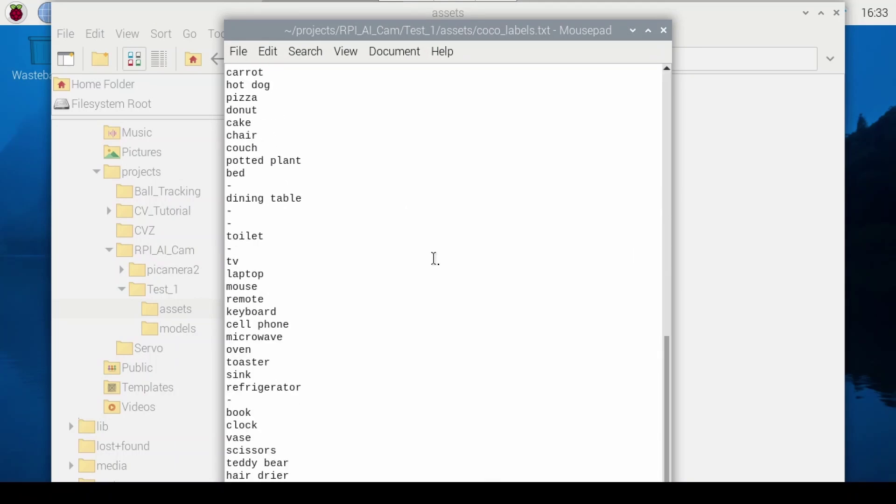
{"action": "scroll", "coordinate": [445, 274], "scroll_direction": "up", "scroll_amount": 6}
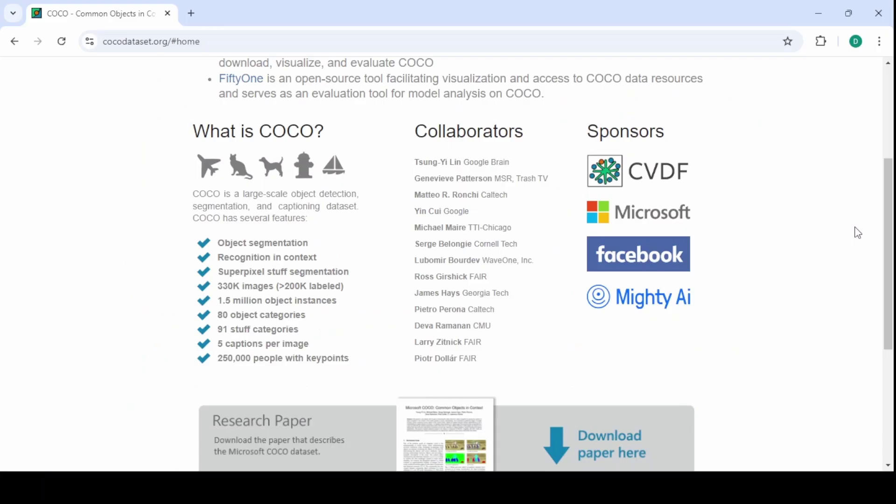
- Scroll through the cocodataset.org home page describing the 80 object categories
{"action": "scroll", "coordinate": [857, 232], "scroll_direction": "down", "scroll_amount": 4}
{"action": "scroll", "coordinate": [855, 232], "scroll_direction": "down", "scroll_amount": 2}
{"action": "scroll", "coordinate": [858, 230], "scroll_direction": "up", "scroll_amount": 10}
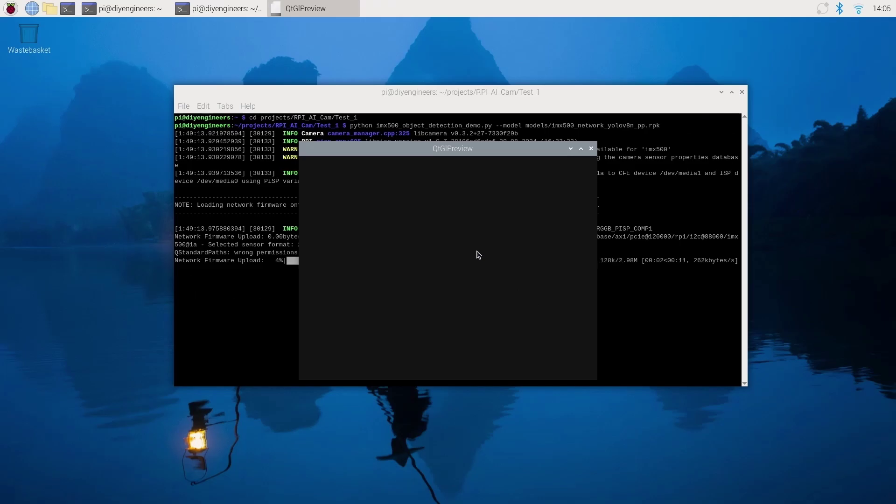
- Move the yolov8n_pp detection preview below the terminal output, then close it
{"action": "left_click_drag", "start_coordinate": [467, 148], "coordinate": [469, 247]}
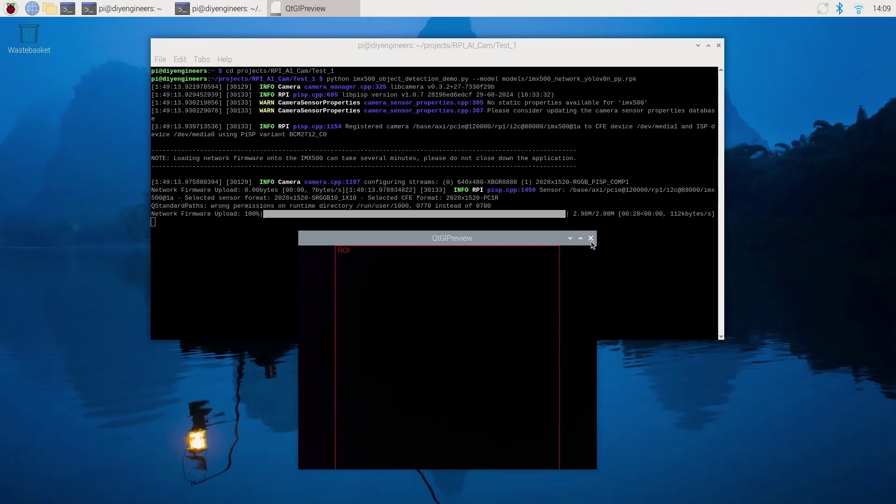
{"action": "left_click", "coordinate": [590, 238]}
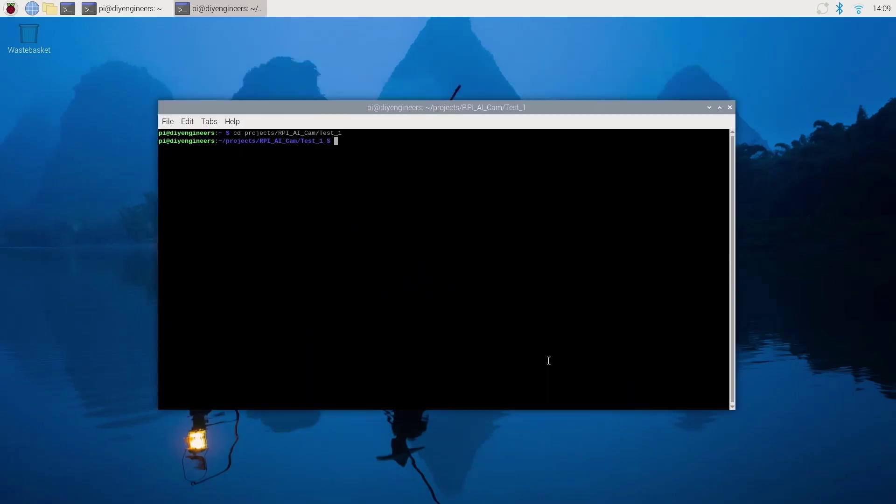
- Rerun the demo with models/imx500_network_efficientdet_lite0_pp.rpk and move its preview off the terminal output
{"action": "key", "text": "Up"}
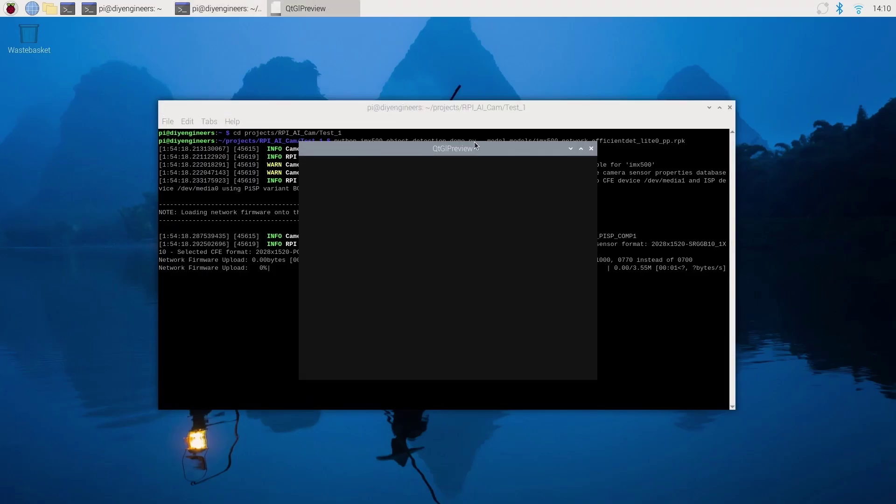
{"action": "left_click_drag", "start_coordinate": [474, 144], "coordinate": [455, 292]}
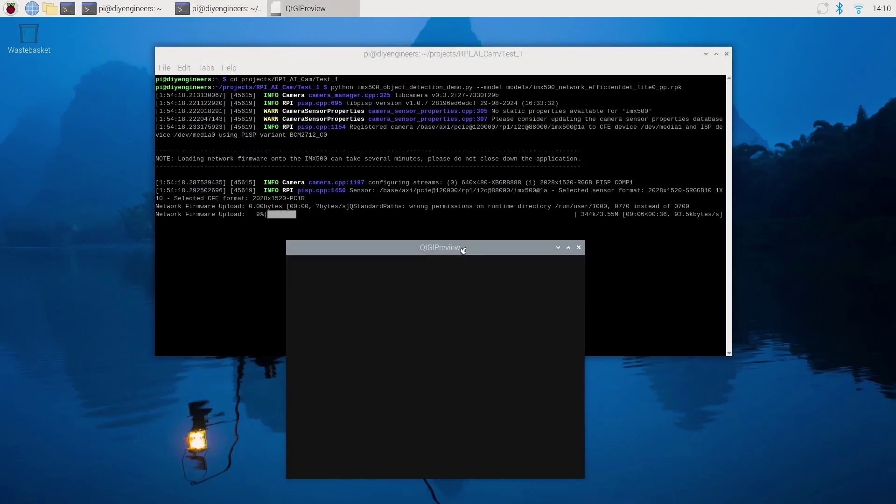
{"action": "left_click_drag", "start_coordinate": [463, 250], "coordinate": [461, 245]}
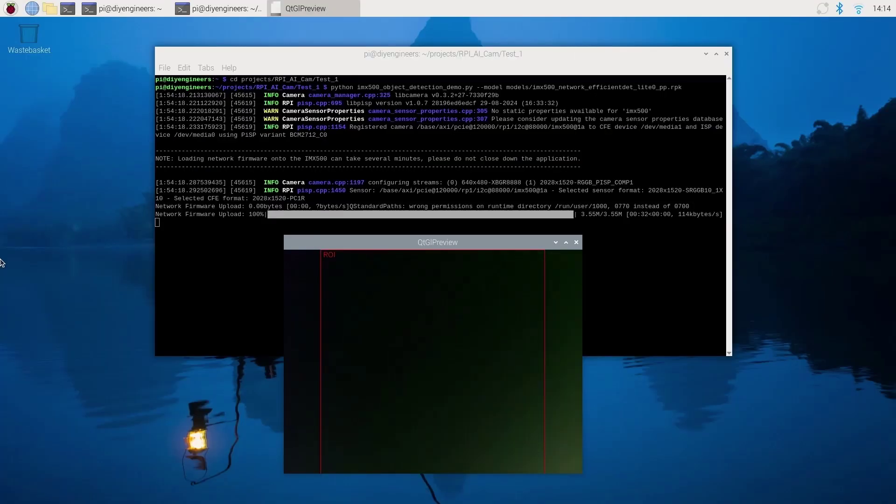
- Close the efficientdet preview and terminal, then run imx500_segmentation_demo.py with deeplabv3plus and reposition its preview
{"action": "left_click", "coordinate": [576, 242]}
{"action": "left_click", "coordinate": [727, 54]}
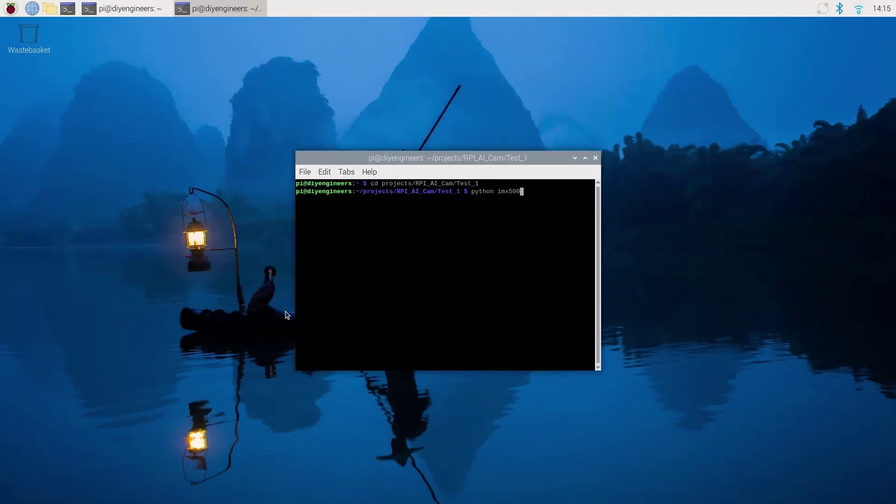
{"action": "type", "text": "segmentatio"}
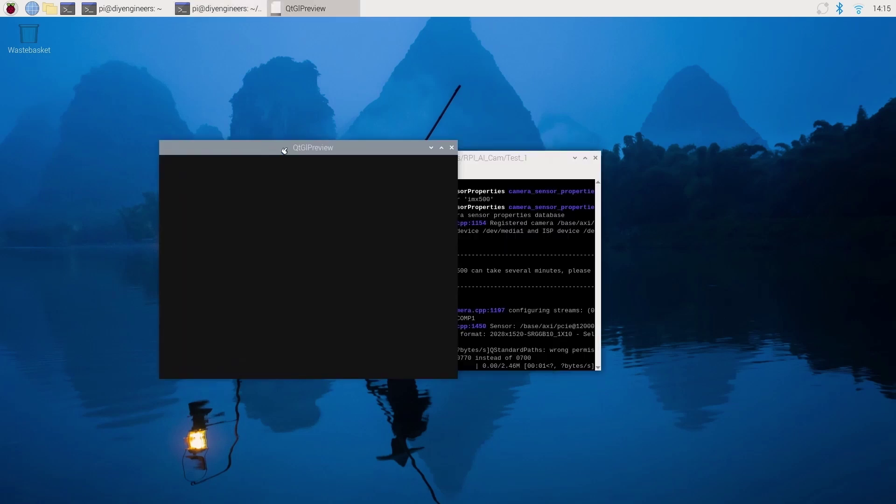
{"action": "left_click_drag", "start_coordinate": [284, 151], "coordinate": [335, 100]}
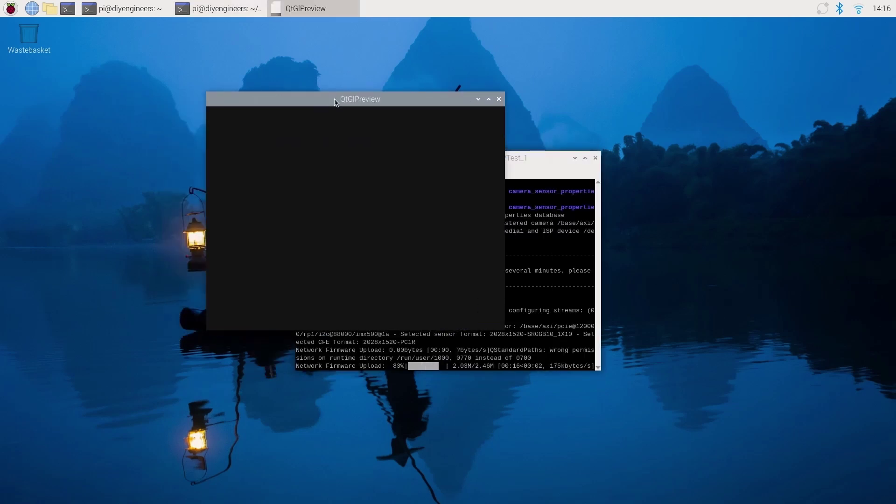